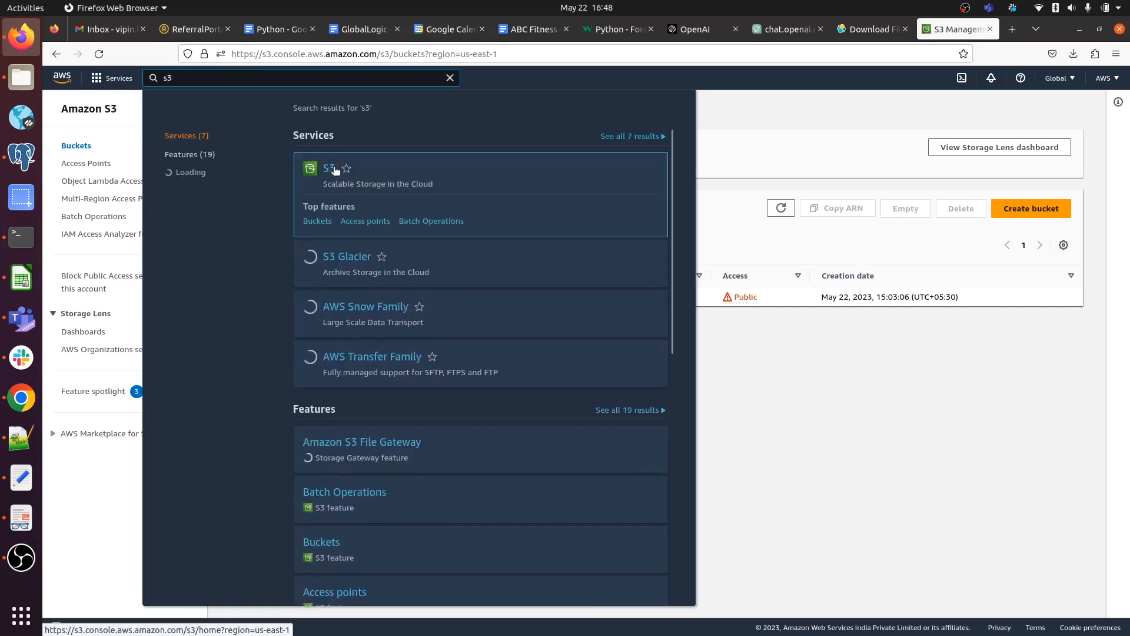
- Start a new S3 bucket in US East (N. Virginia) us-east-1 and name it mys3bucketyoutube
click(335, 170)
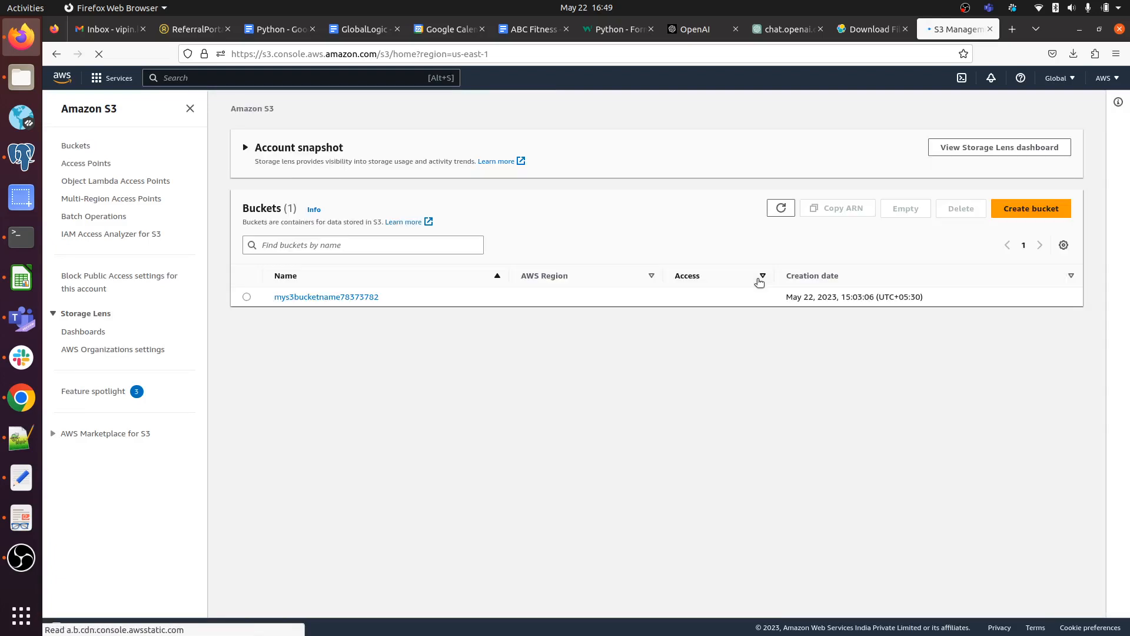
click(1005, 208)
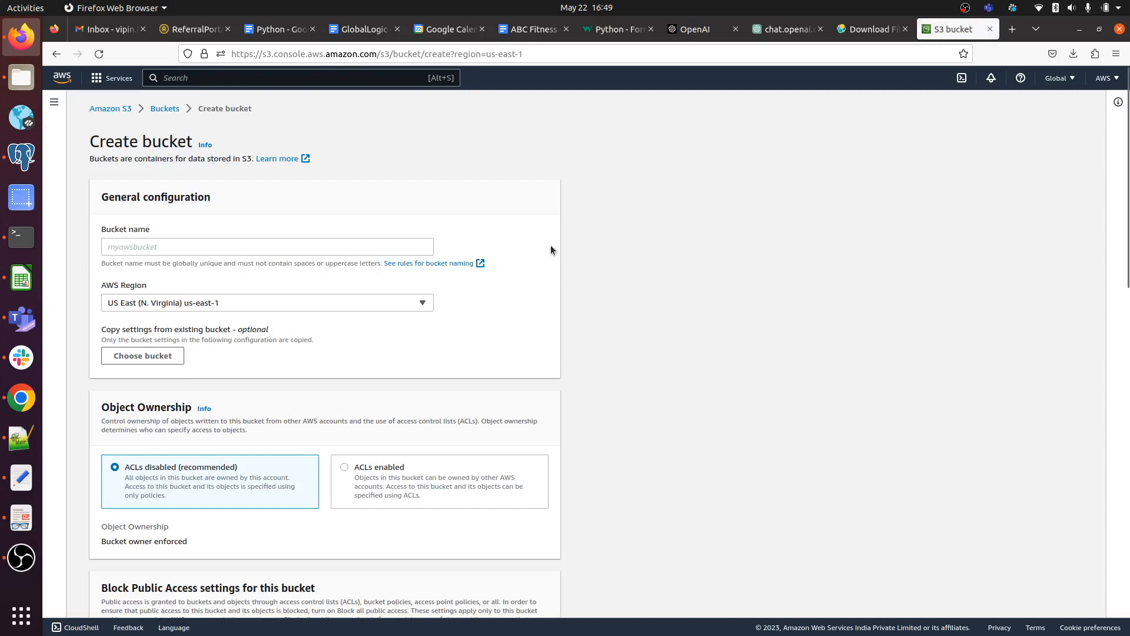
click(258, 247)
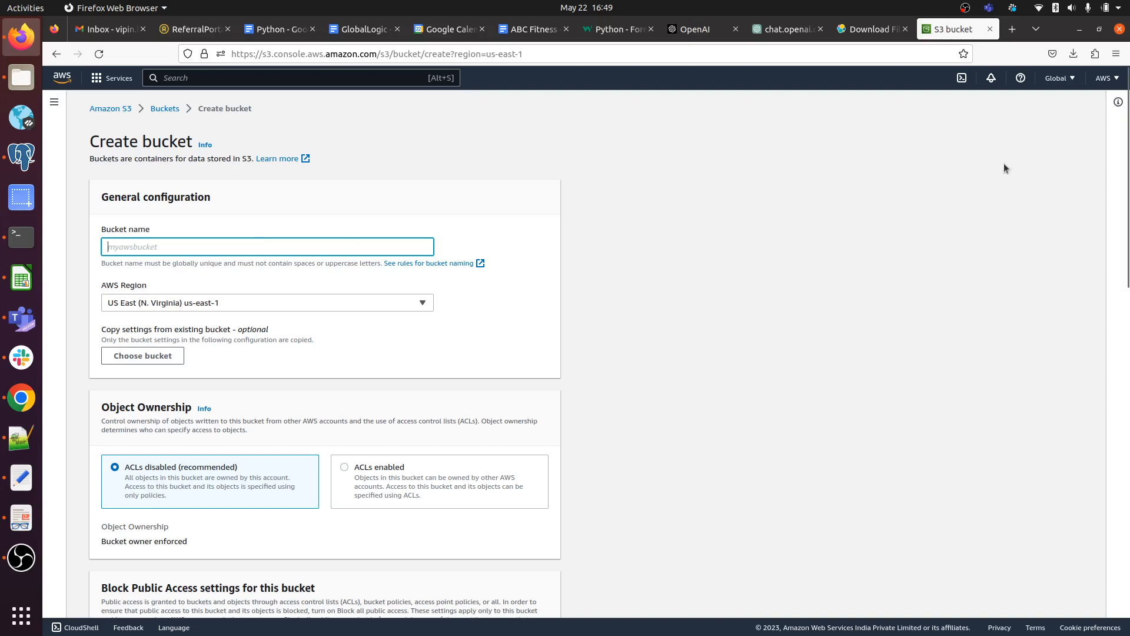
click(1074, 84)
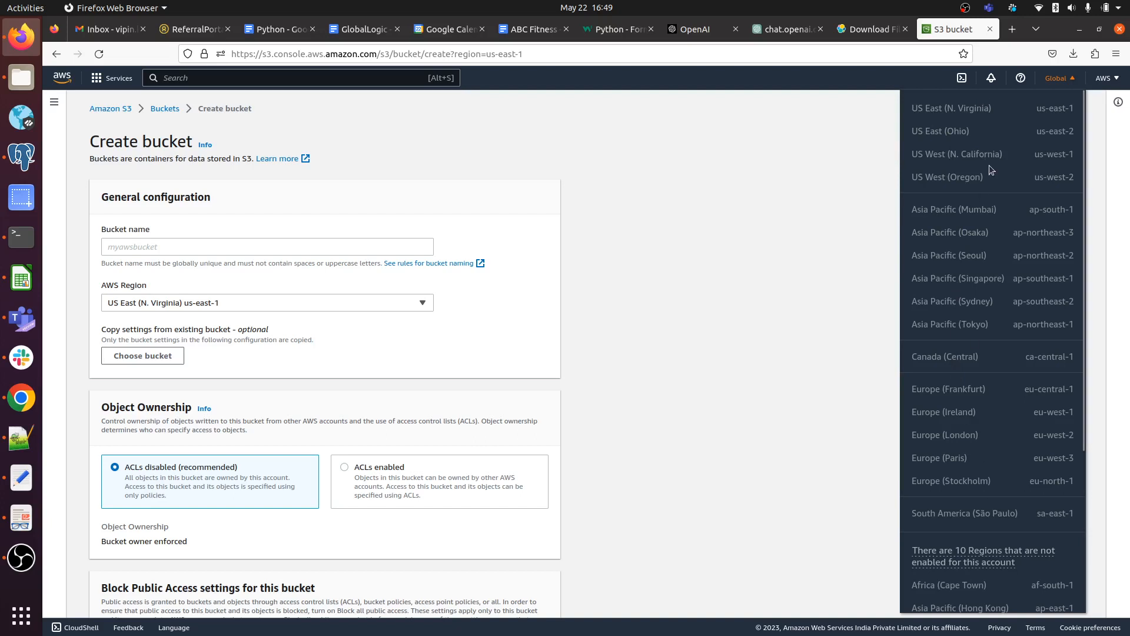
click(694, 119)
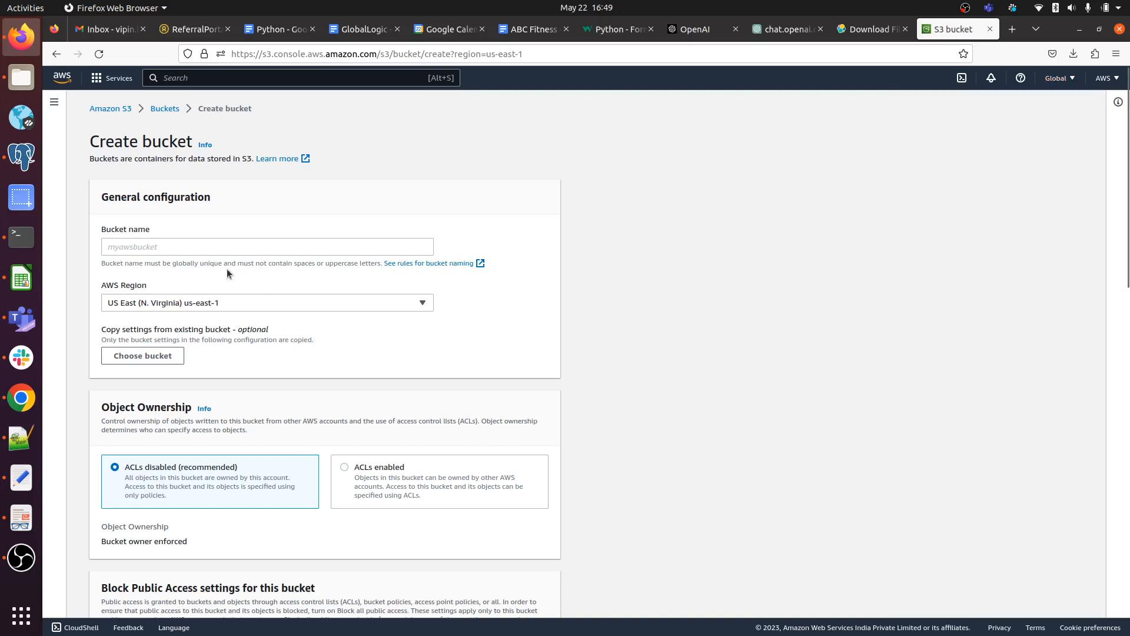
click(206, 246)
text(my)
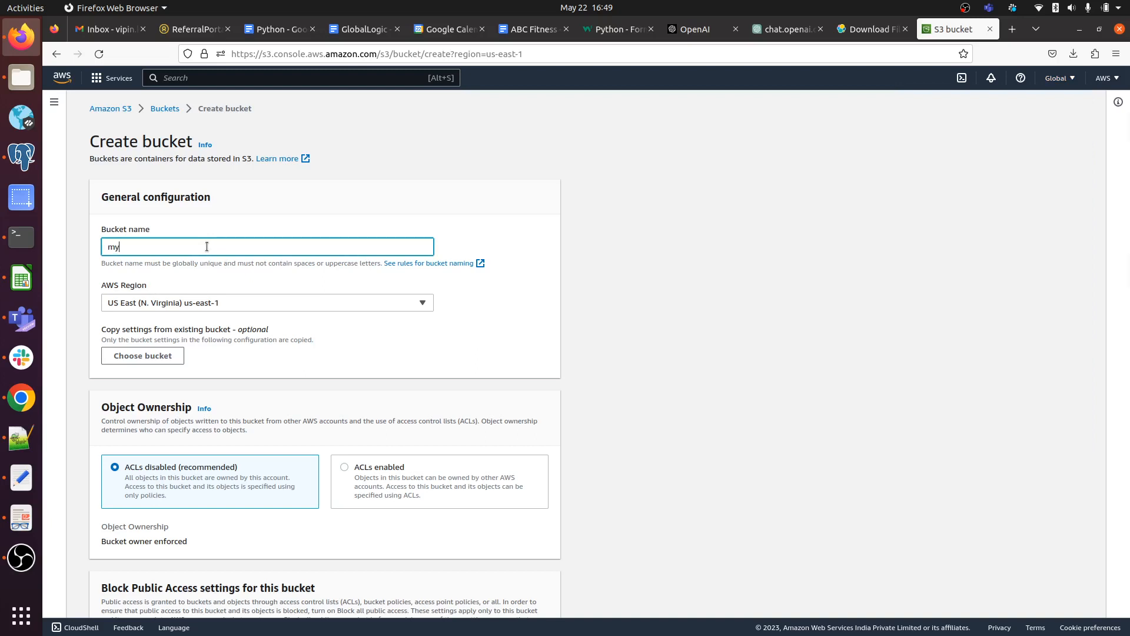
text(s3bucketyoutube)
click(270, 353)
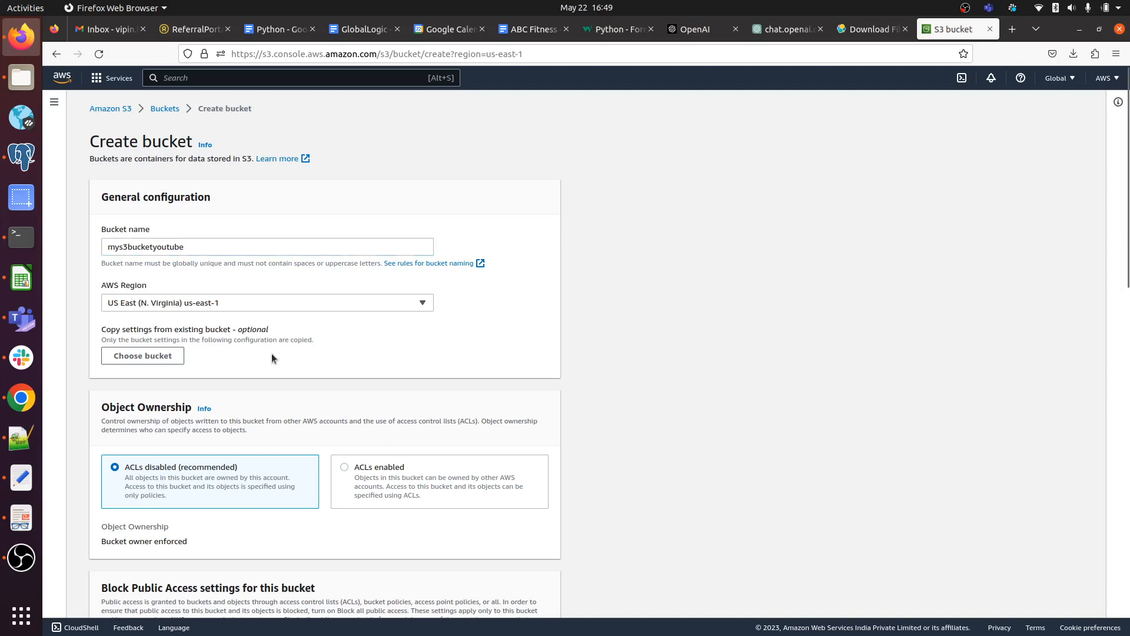
- Create the bucket with all public access blocked, versioning disabled and the default encryption settings
scroll(225, 351, down, 6)
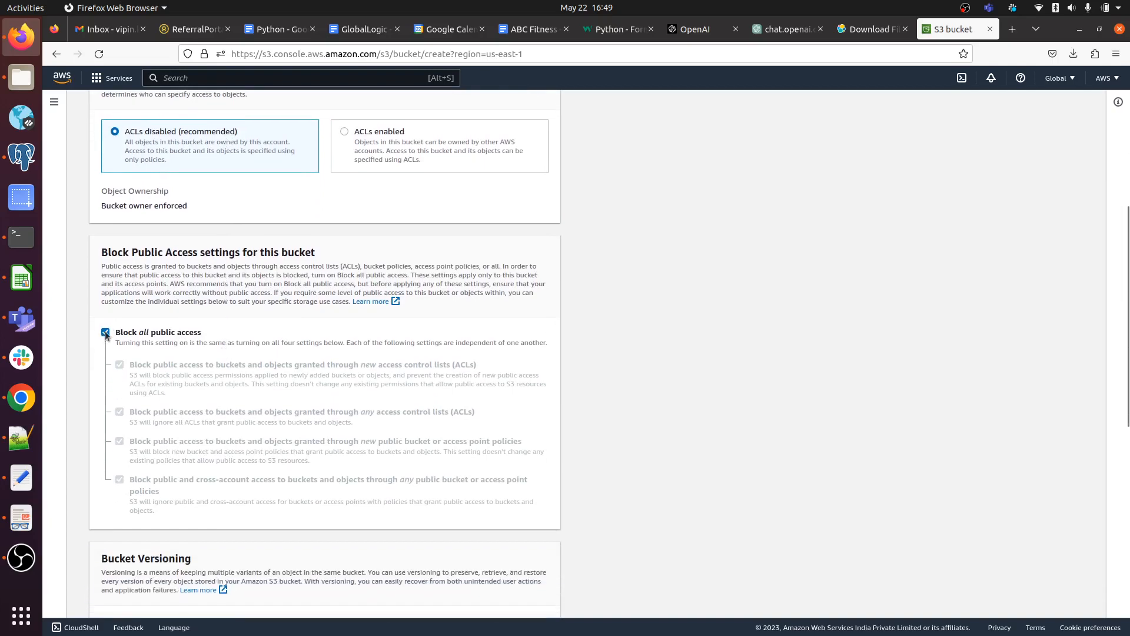
click(105, 333)
click(106, 332)
scroll(266, 372, down, 5)
scroll(266, 371, down, 3)
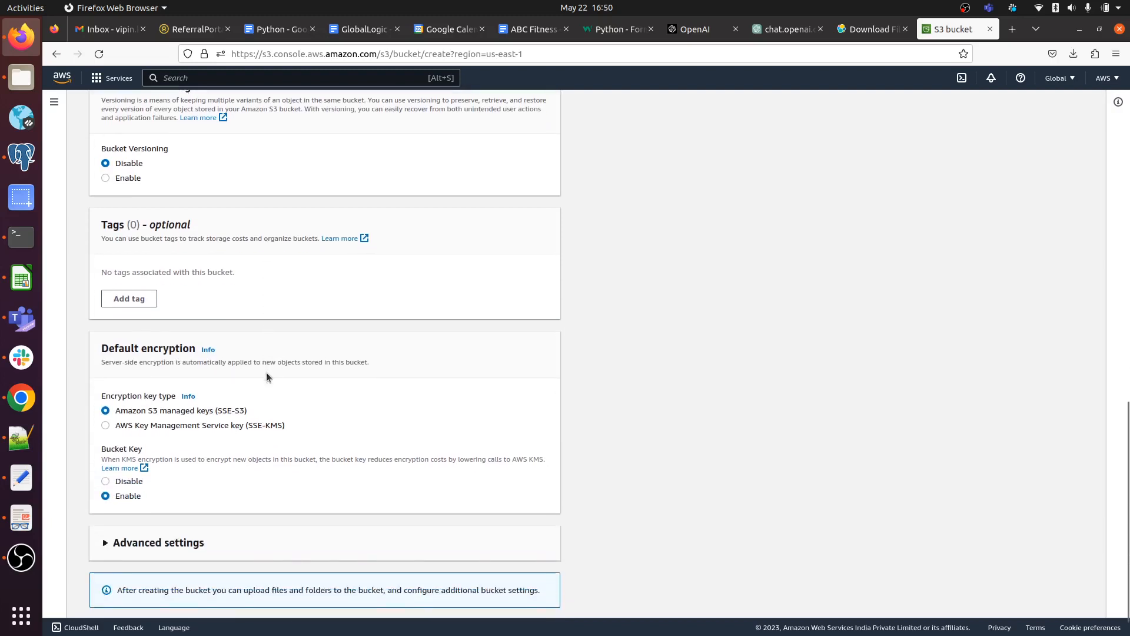
scroll(266, 372, up, 2)
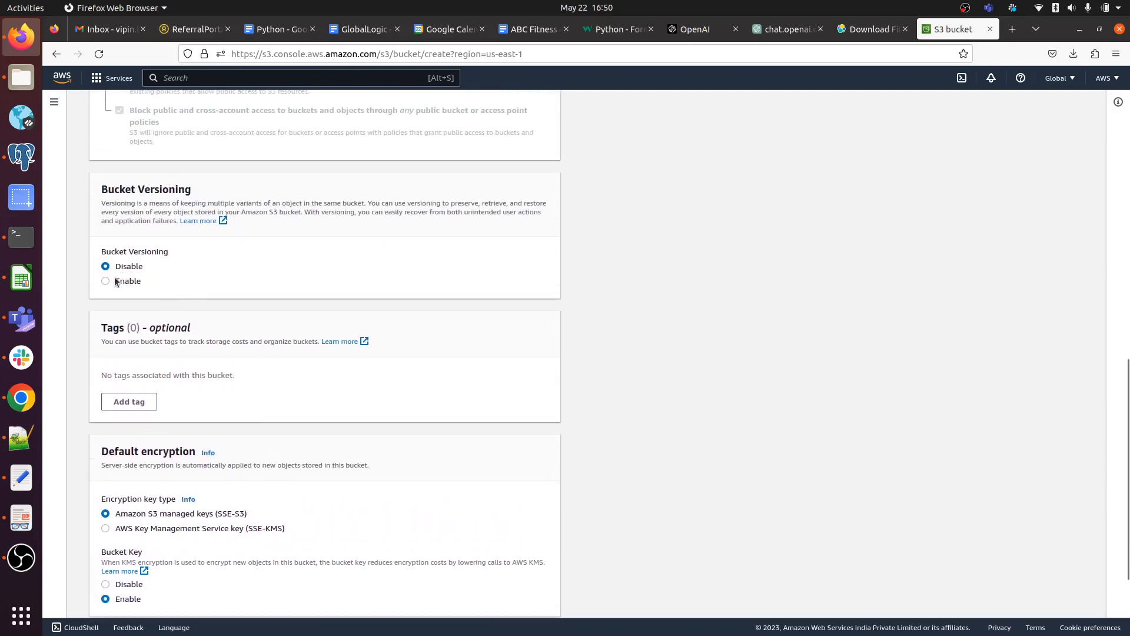
scroll(127, 354, down, 2)
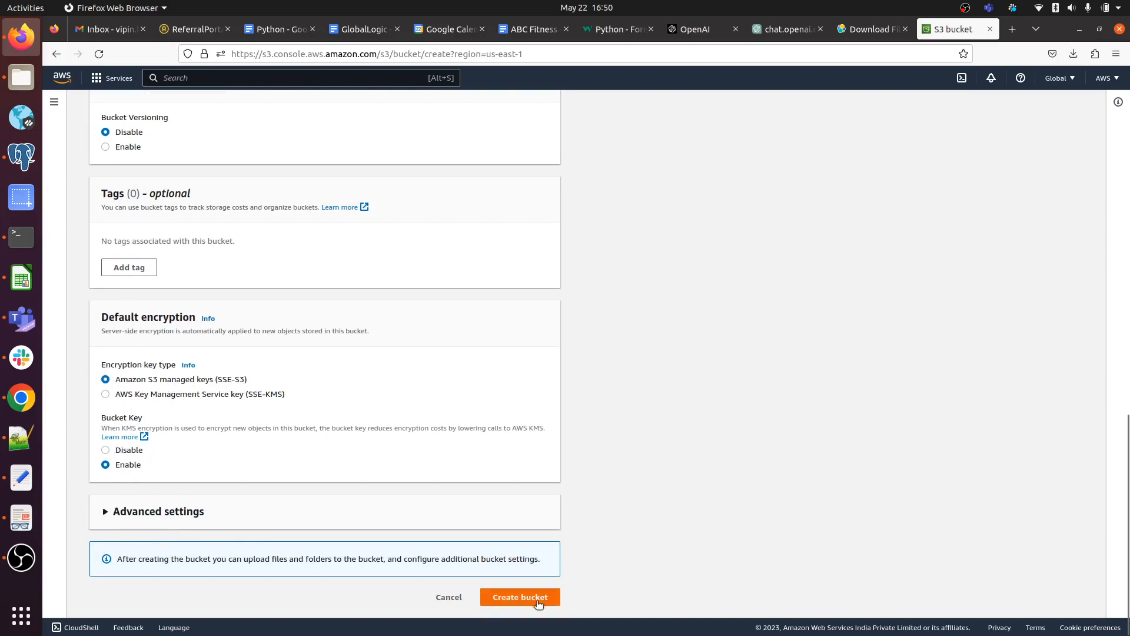
click(537, 600)
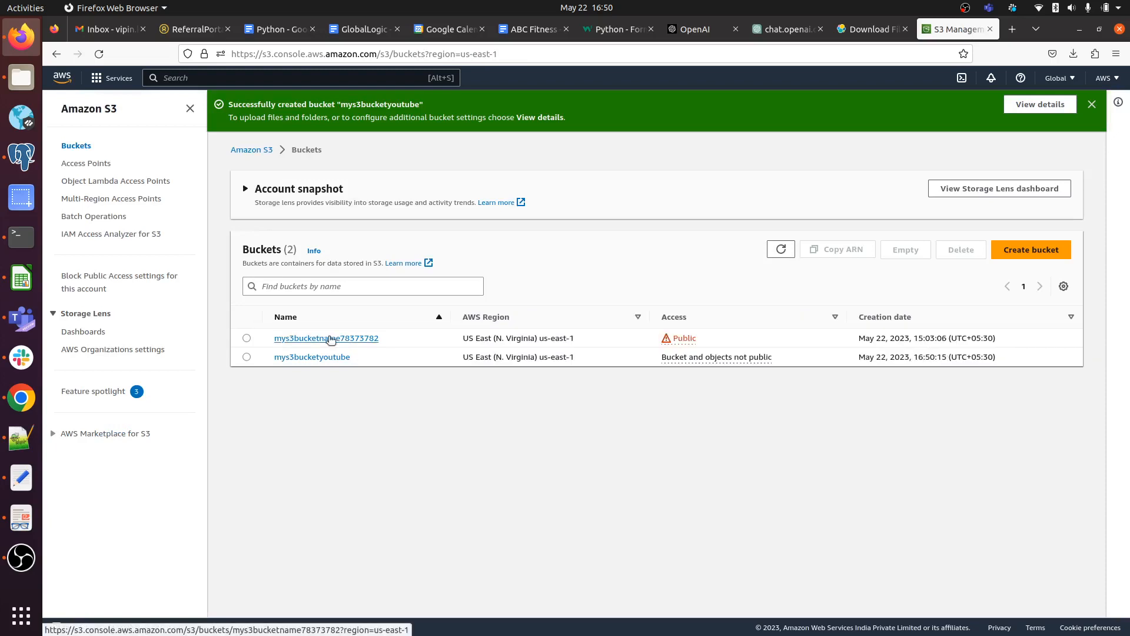
- Upload Myyoutubeuser_credentials.csv from the Downloads folder to the mys3bucketyoutube bucket and close the upload status
click(316, 357)
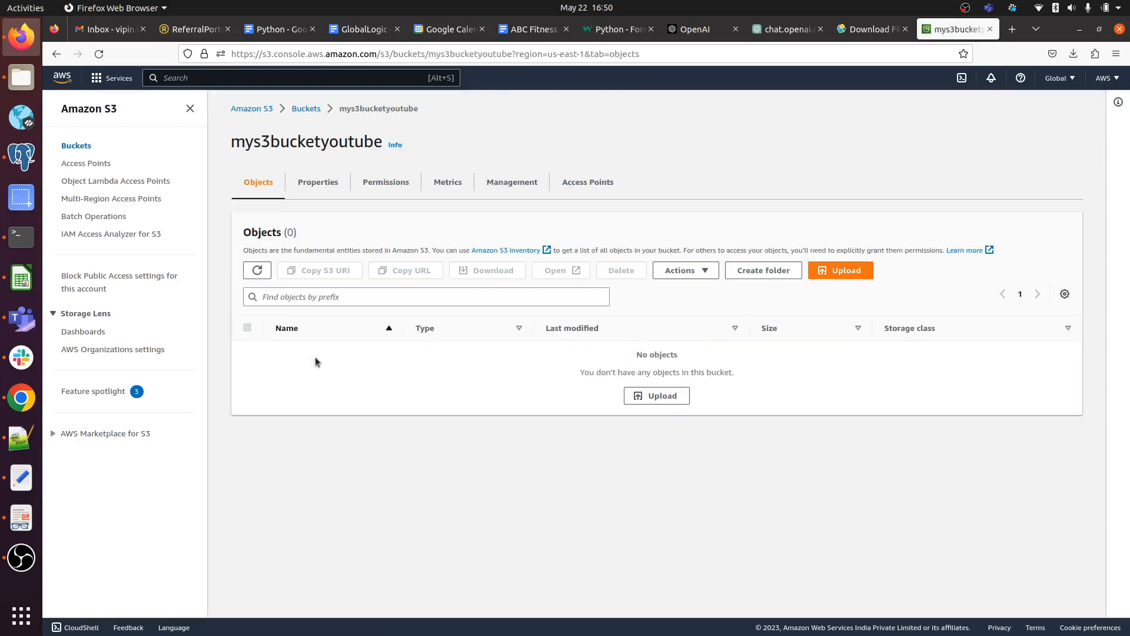
click(840, 272)
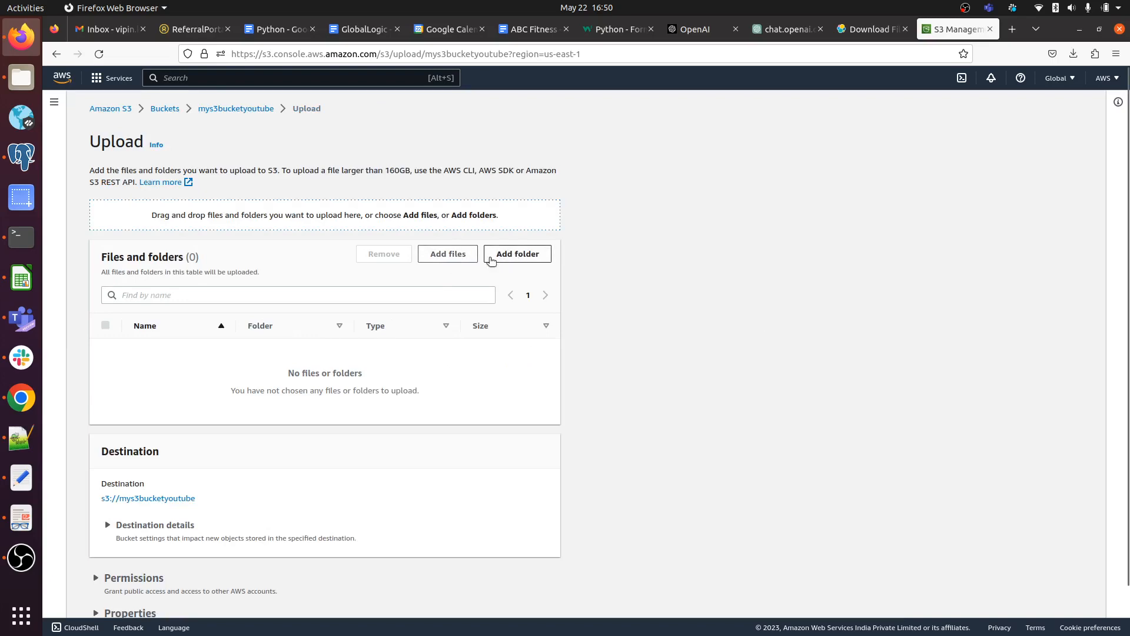
click(467, 255)
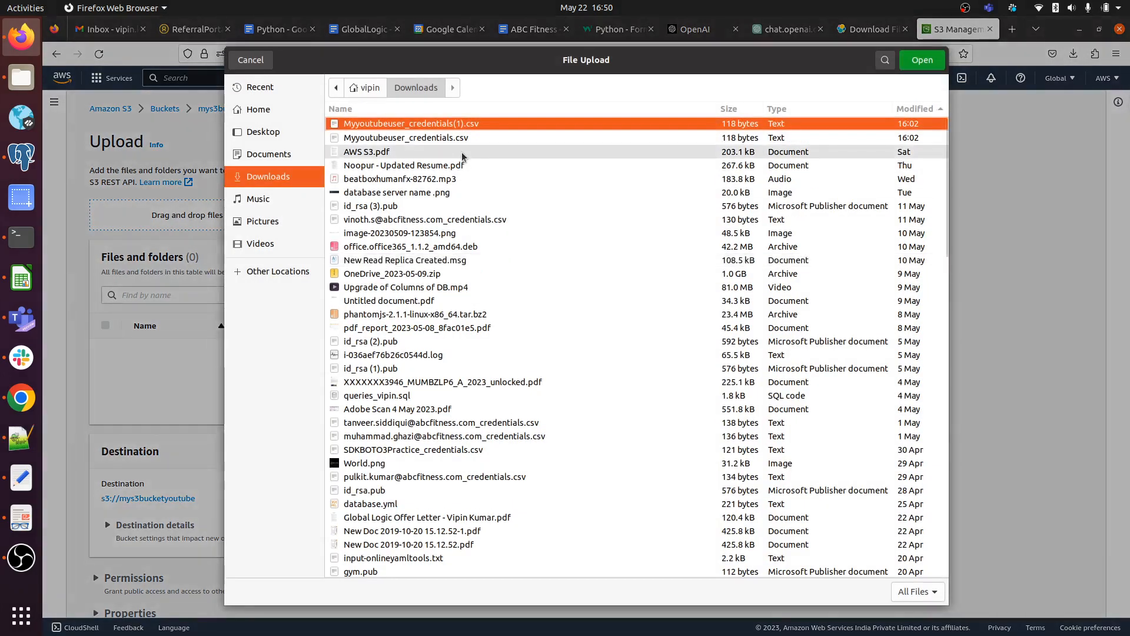
double_click(461, 140)
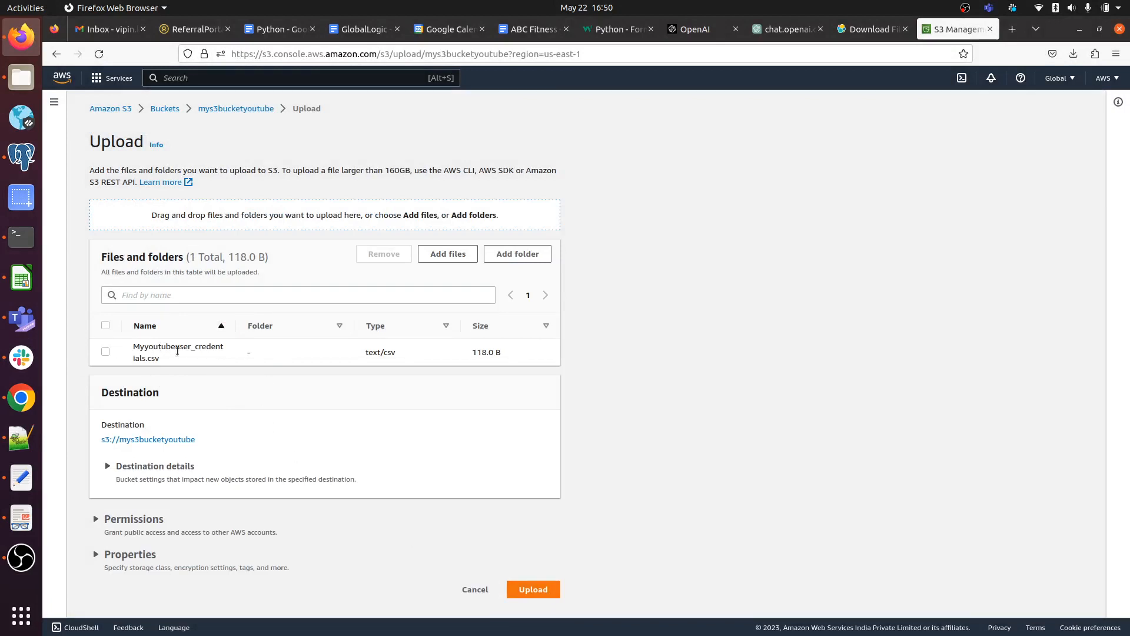
drag(171, 363, 133, 345)
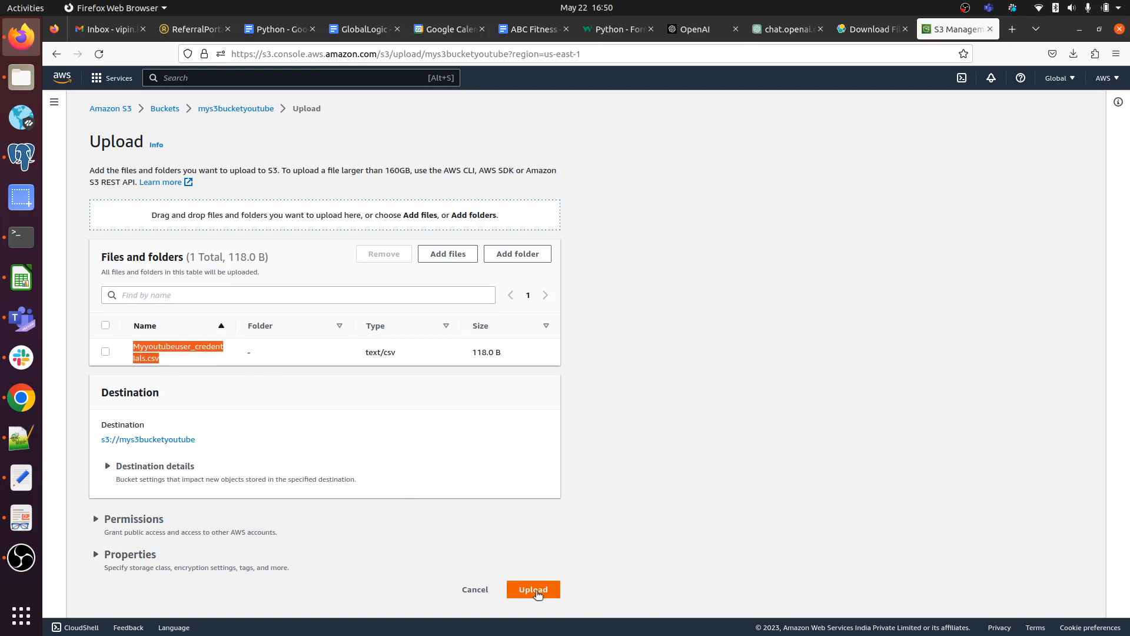
click(533, 589)
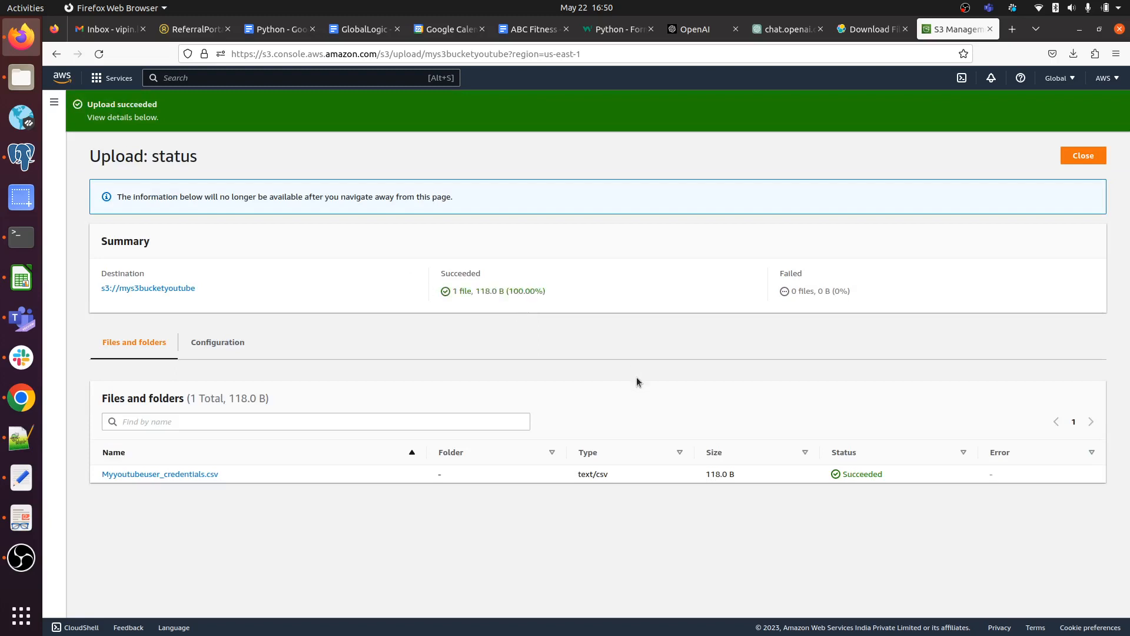
click(1082, 155)
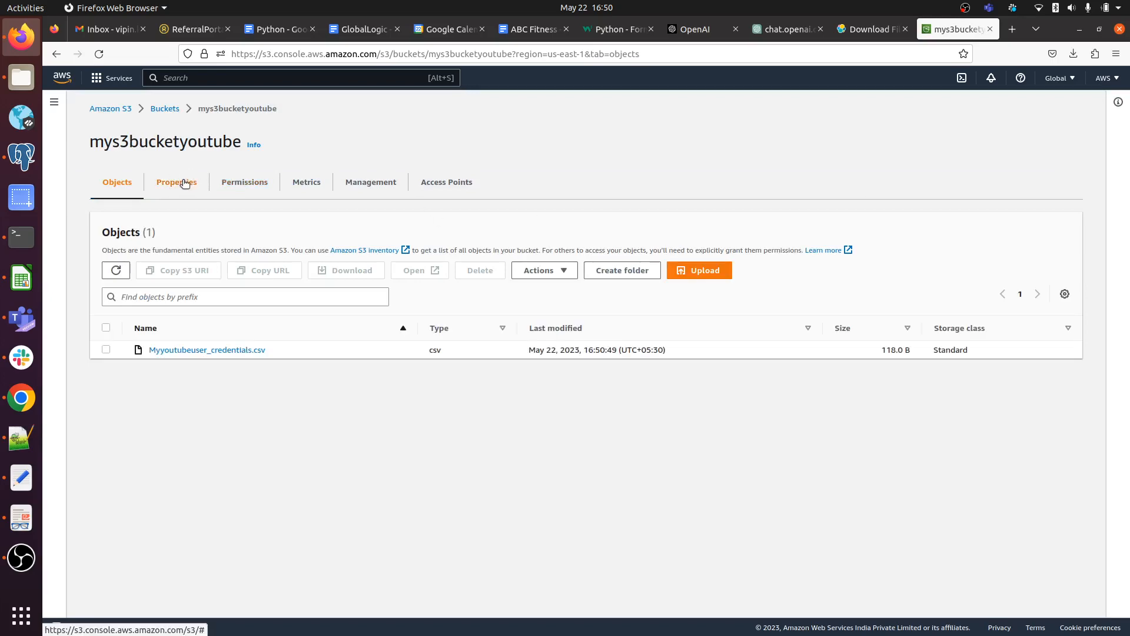
- Enable Bucket Versioning in the properties of mys3bucketyoutube and save the change
click(182, 184)
scroll(313, 362, down, 5)
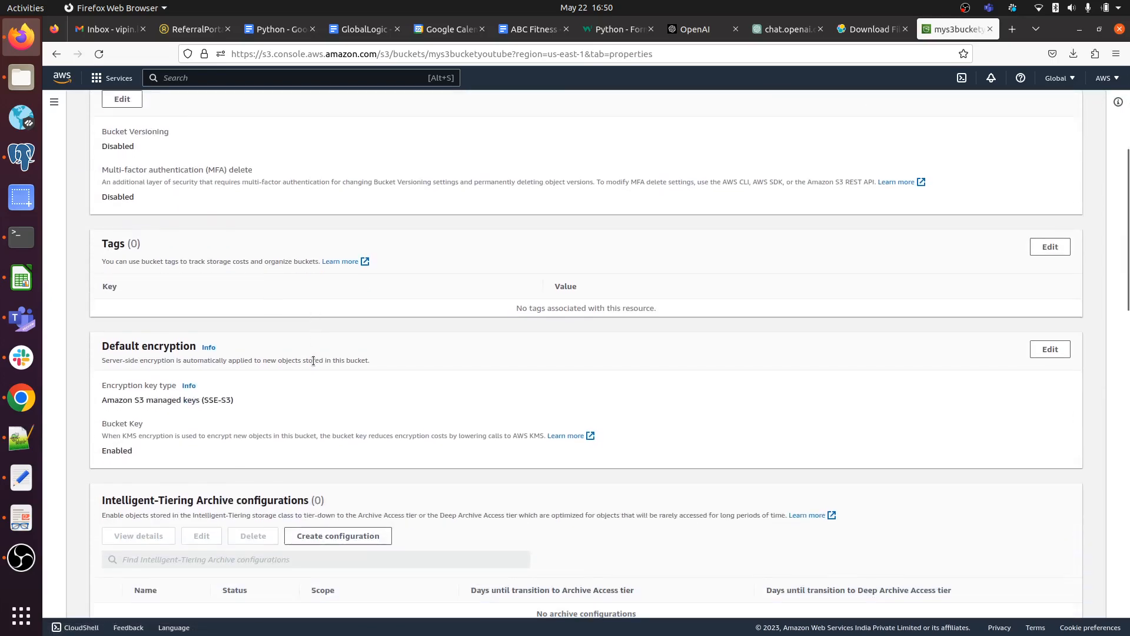
scroll(313, 360, down, 13)
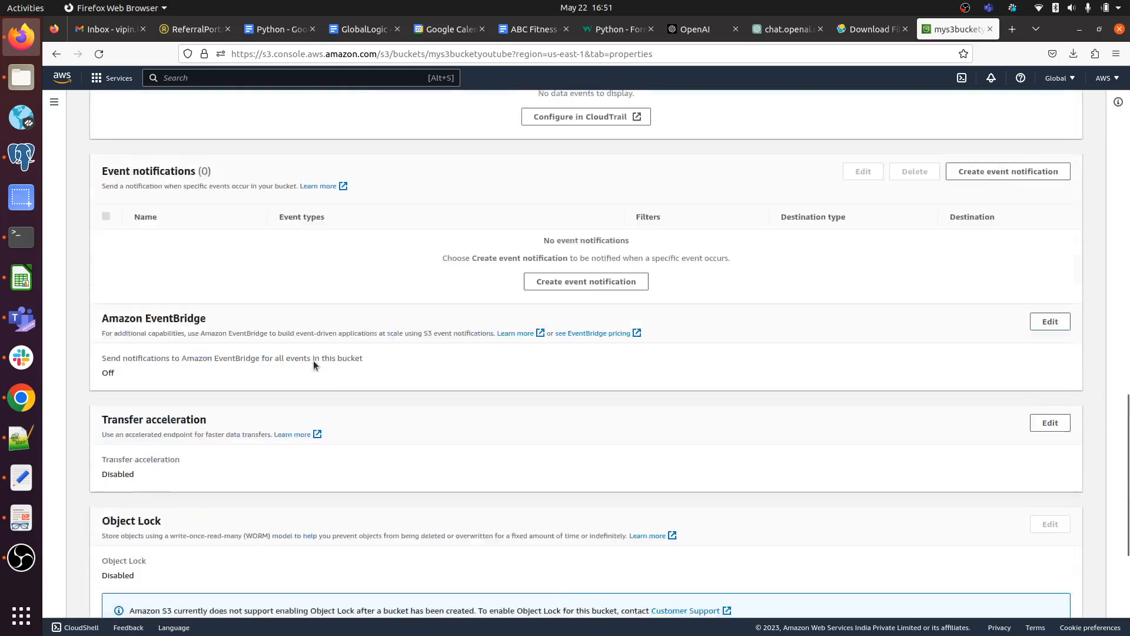
scroll(313, 360, up, 18)
scroll(313, 360, down, 1)
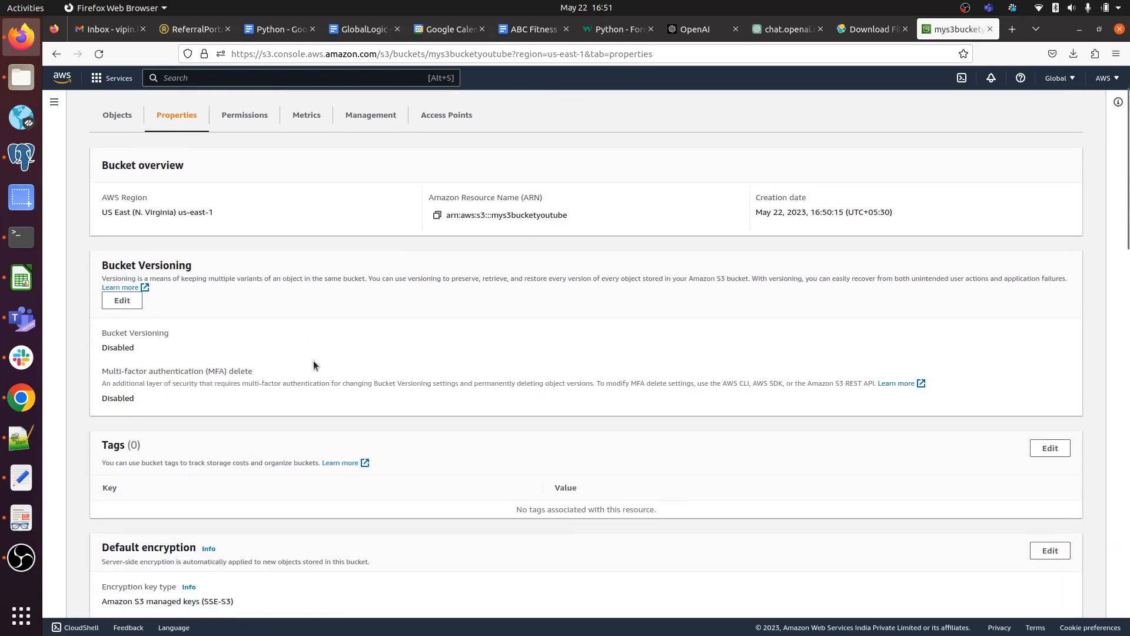
click(122, 301)
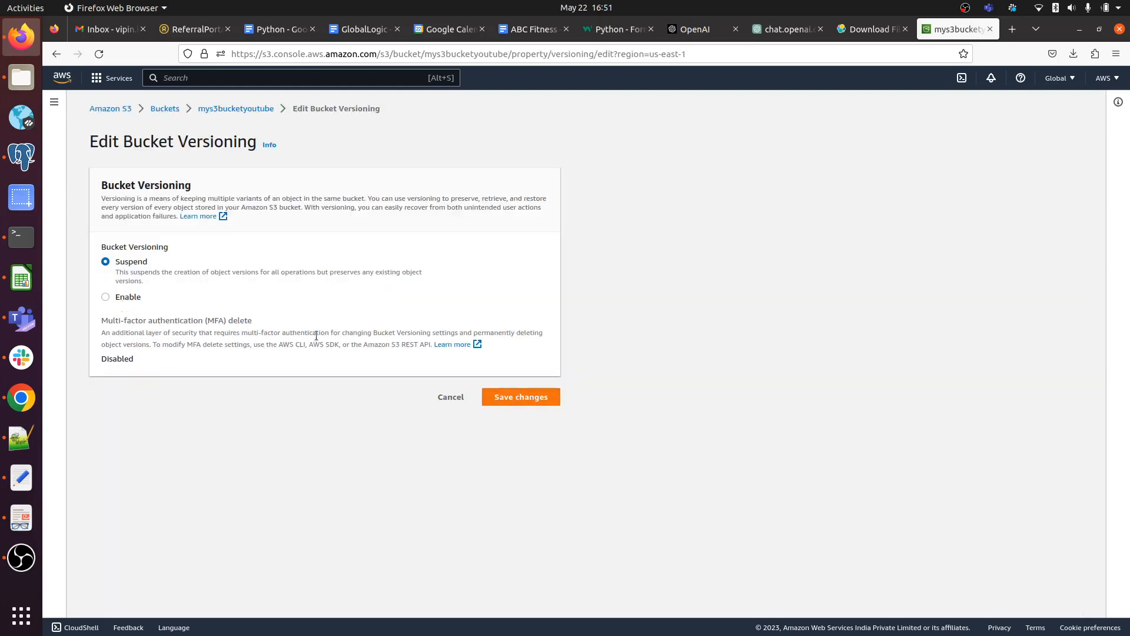
click(106, 297)
click(535, 461)
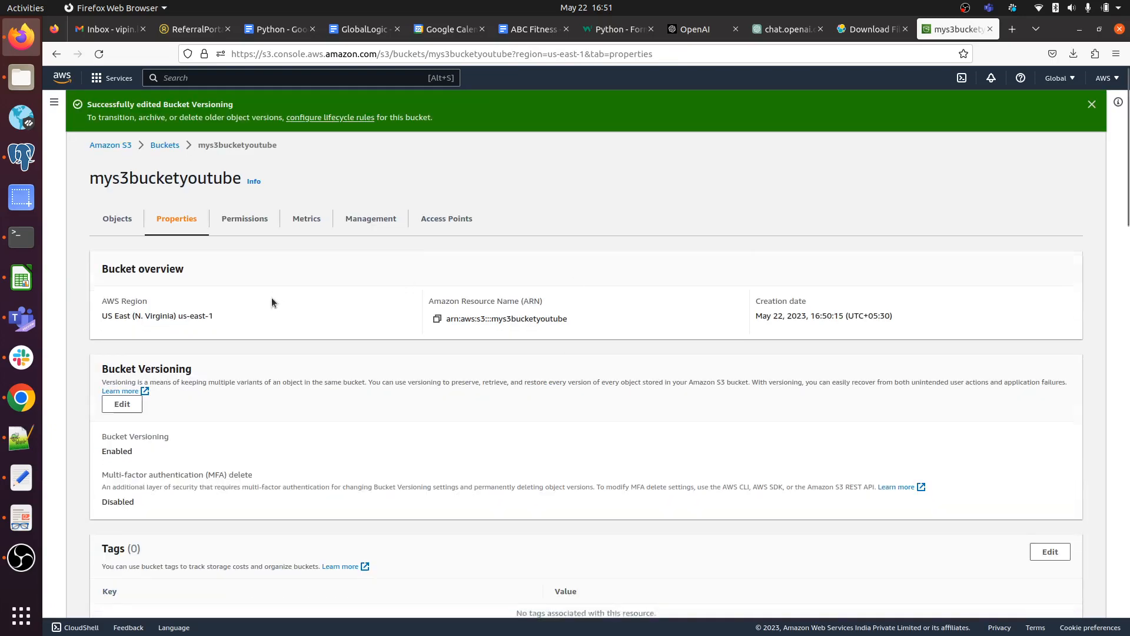
- Review the bucket's other properties, from default encryption and access logging through event notifications, transfer acceleration and Object Lock to static website hosting
scroll(271, 298, down, 5)
scroll(271, 297, up, 5)
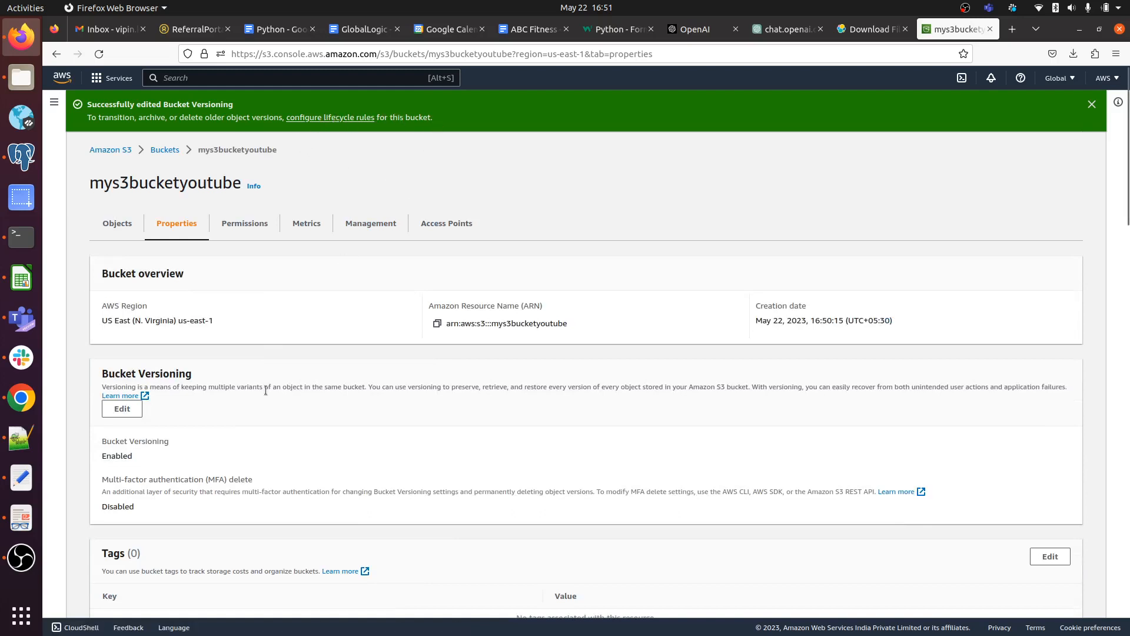
scroll(266, 390, down, 10)
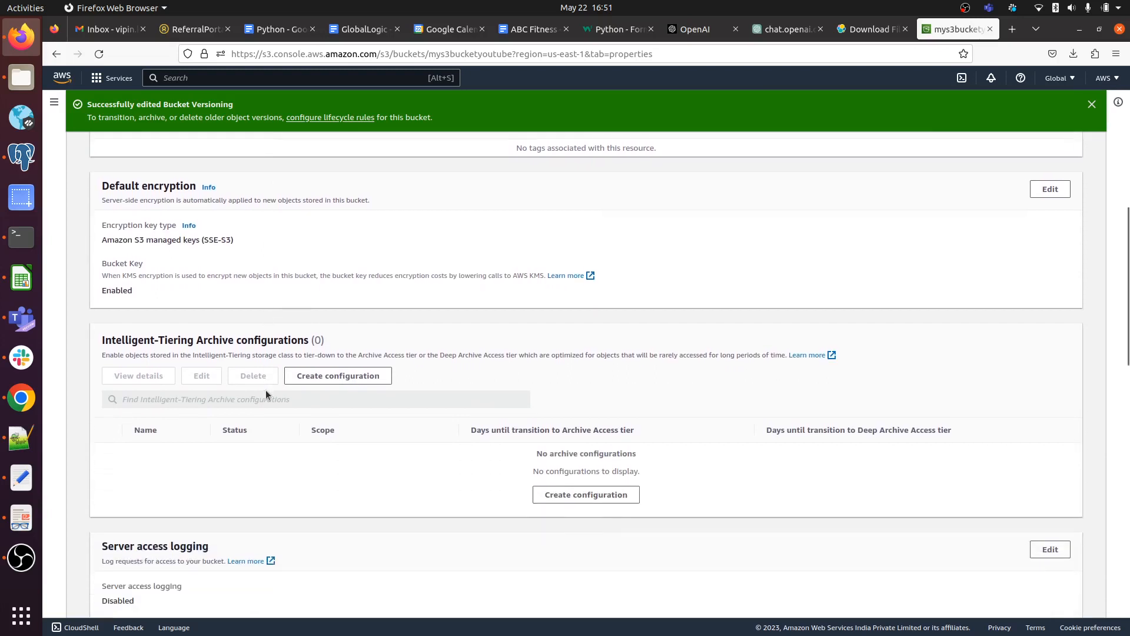
scroll(266, 390, down, 6)
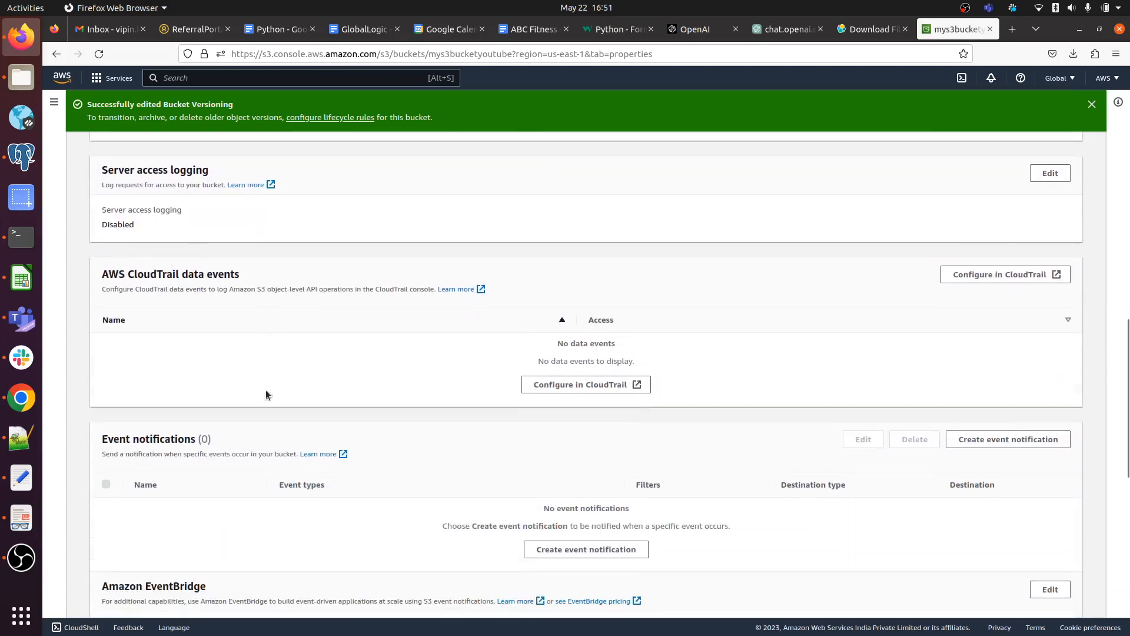
scroll(266, 394, down, 2)
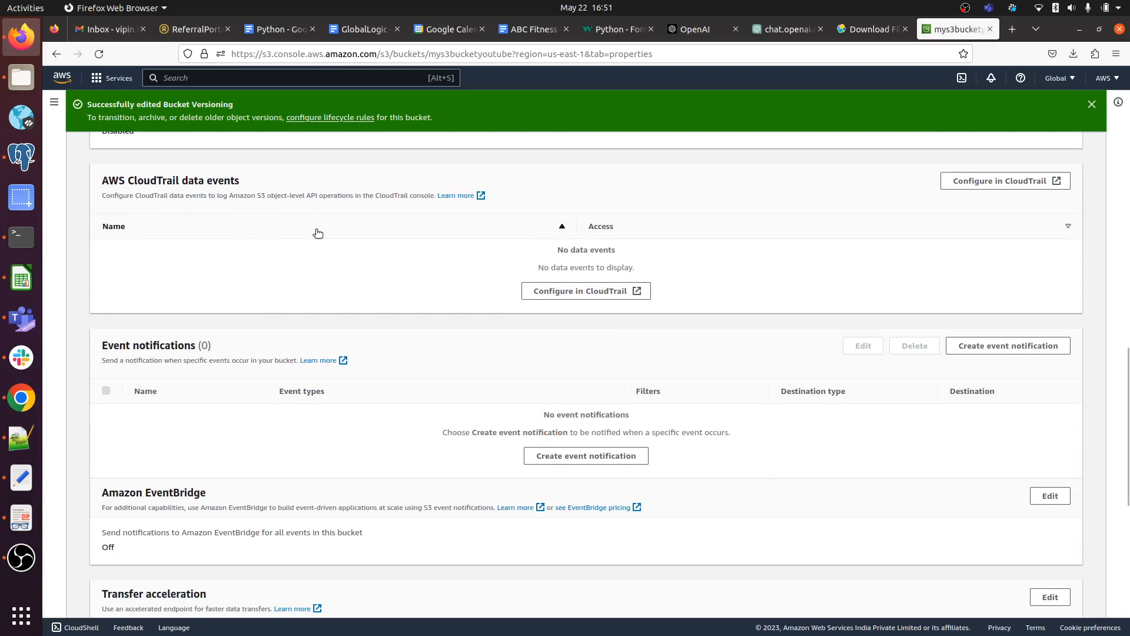
scroll(318, 233, down, 3)
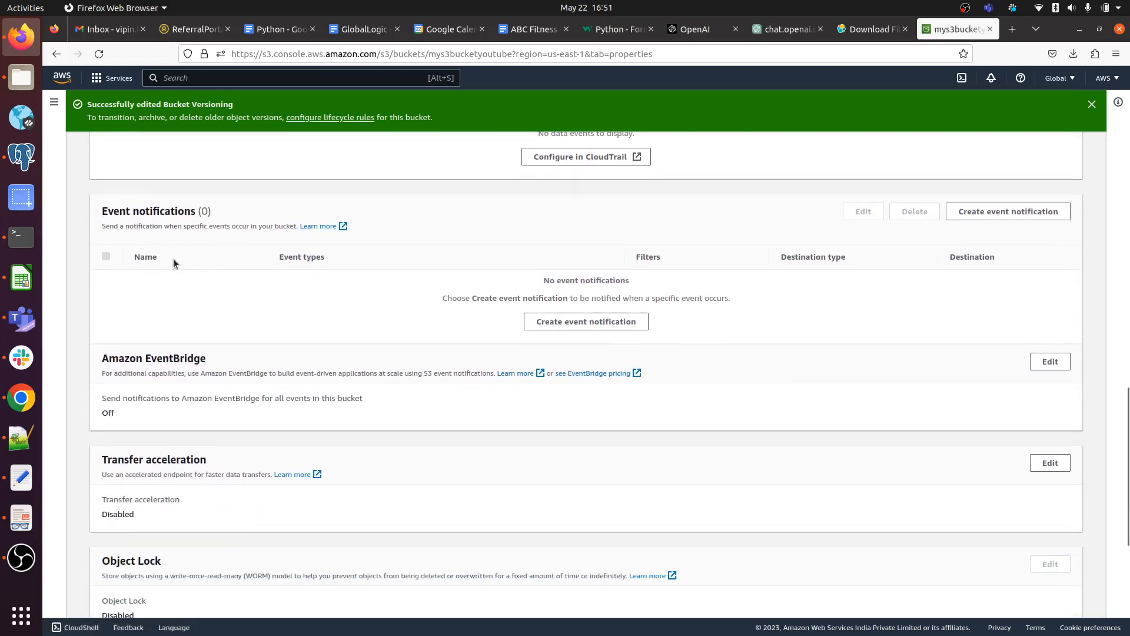
scroll(173, 259, down, 3)
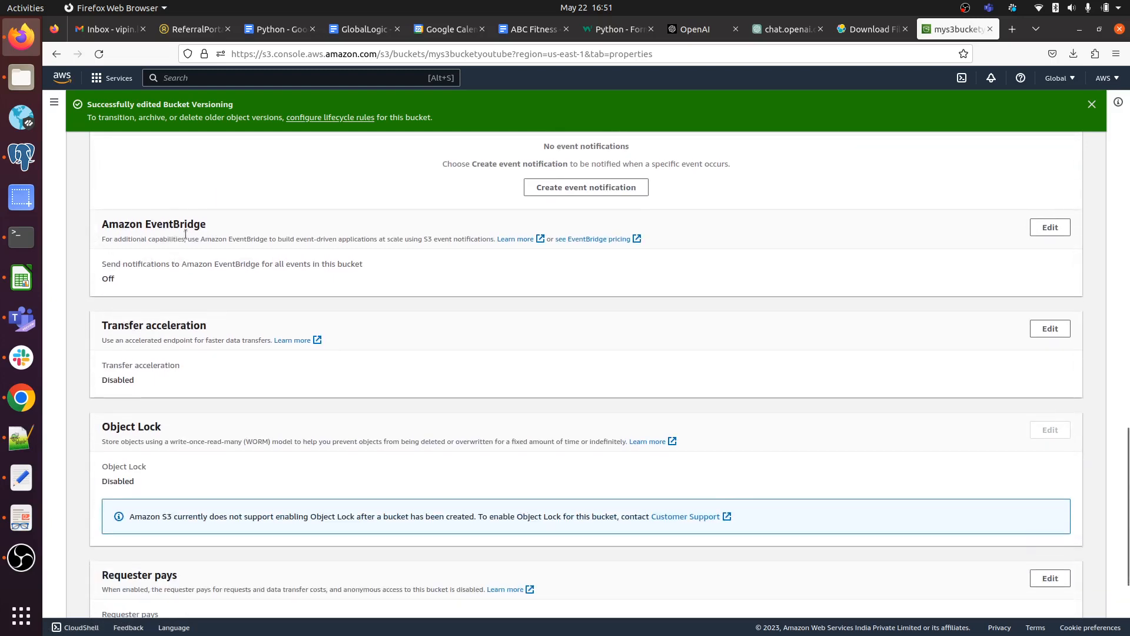
scroll(238, 333, down, 3)
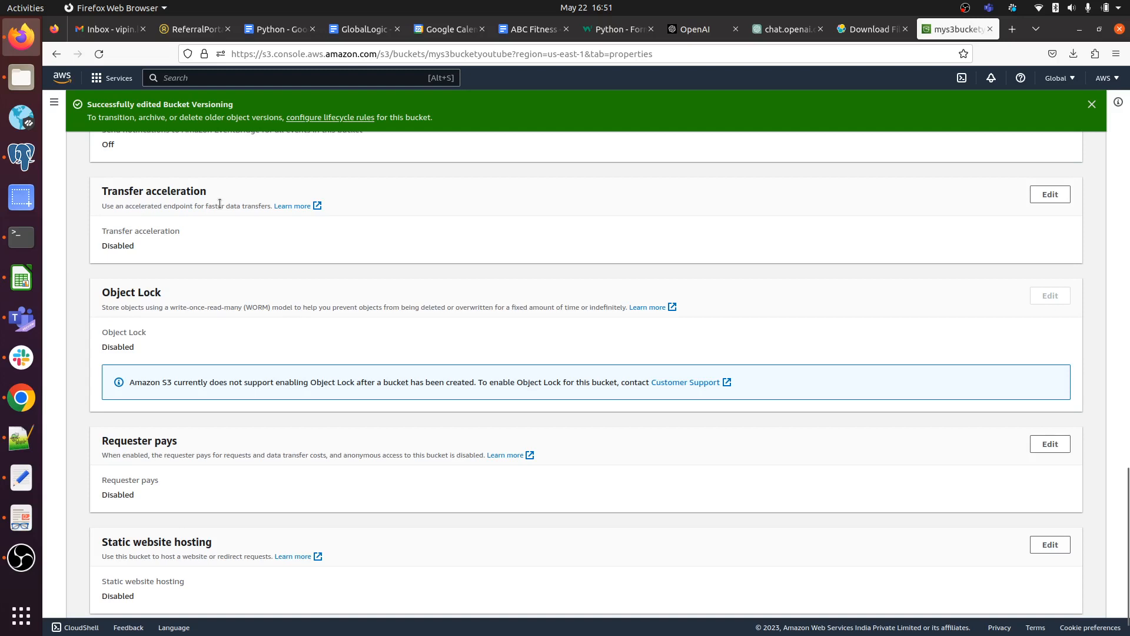
scroll(218, 206, down, 1)
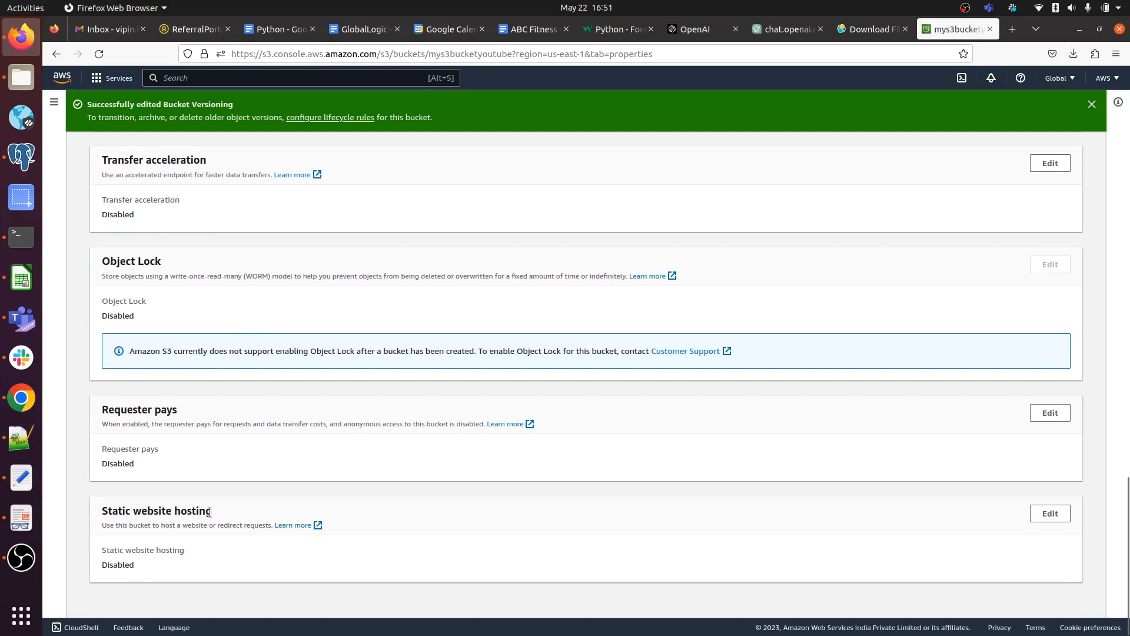
scroll(224, 511, up, 15)
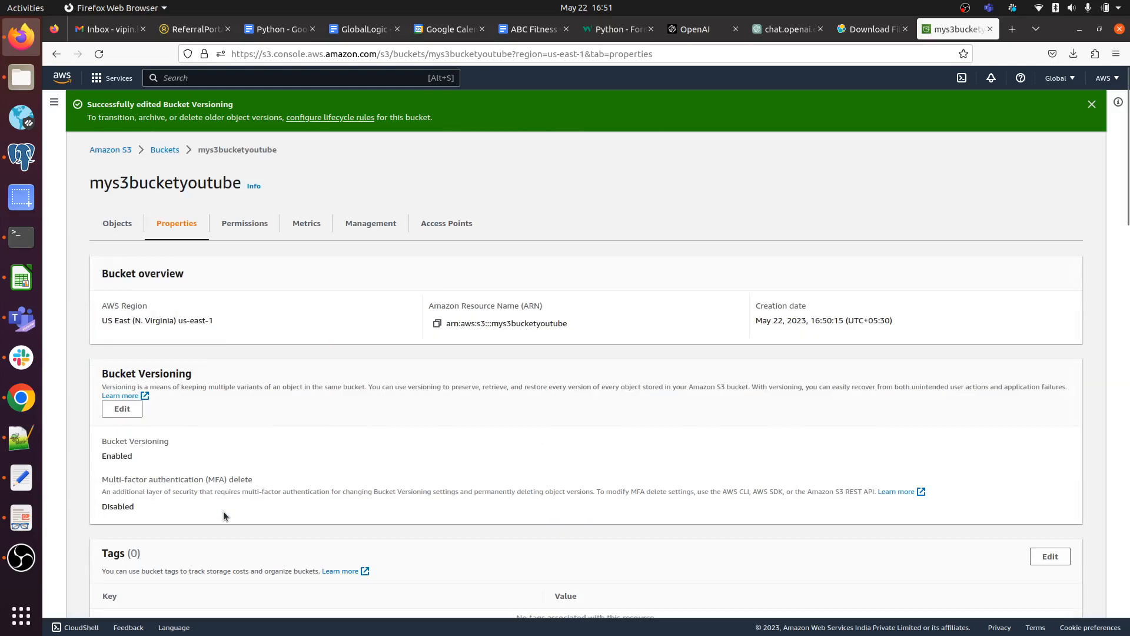
- Review the permissions of mys3bucketyoutube, from public access blocking and bucket policy through object ownership and the access control list to CORS
click(243, 224)
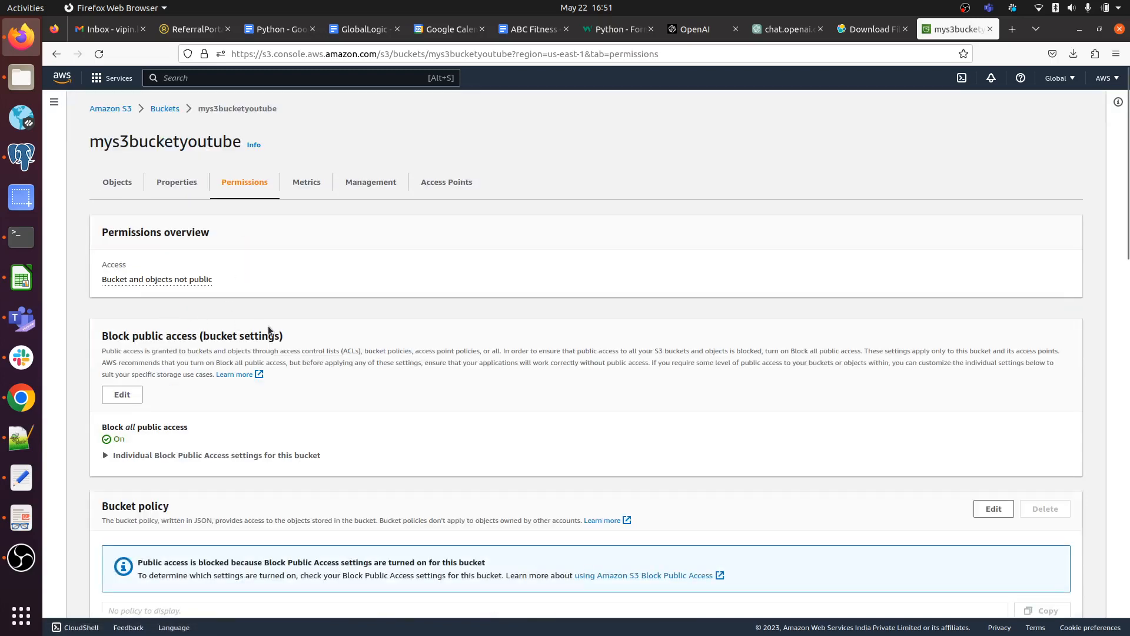
scroll(244, 377, down, 5)
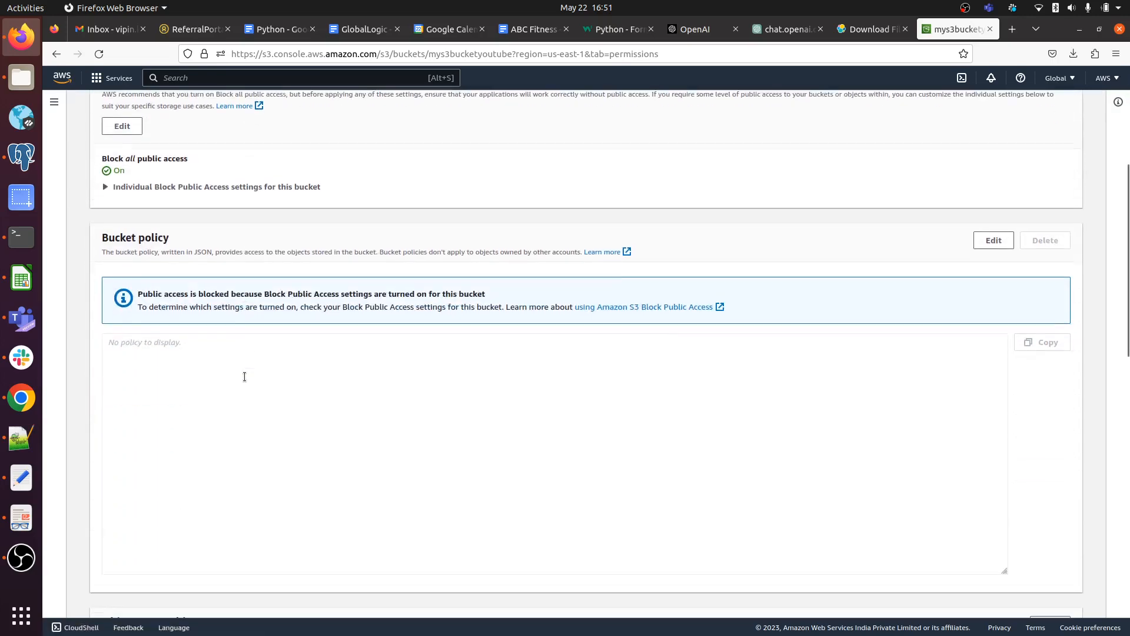
scroll(245, 376, down, 7)
scroll(245, 376, up, 6)
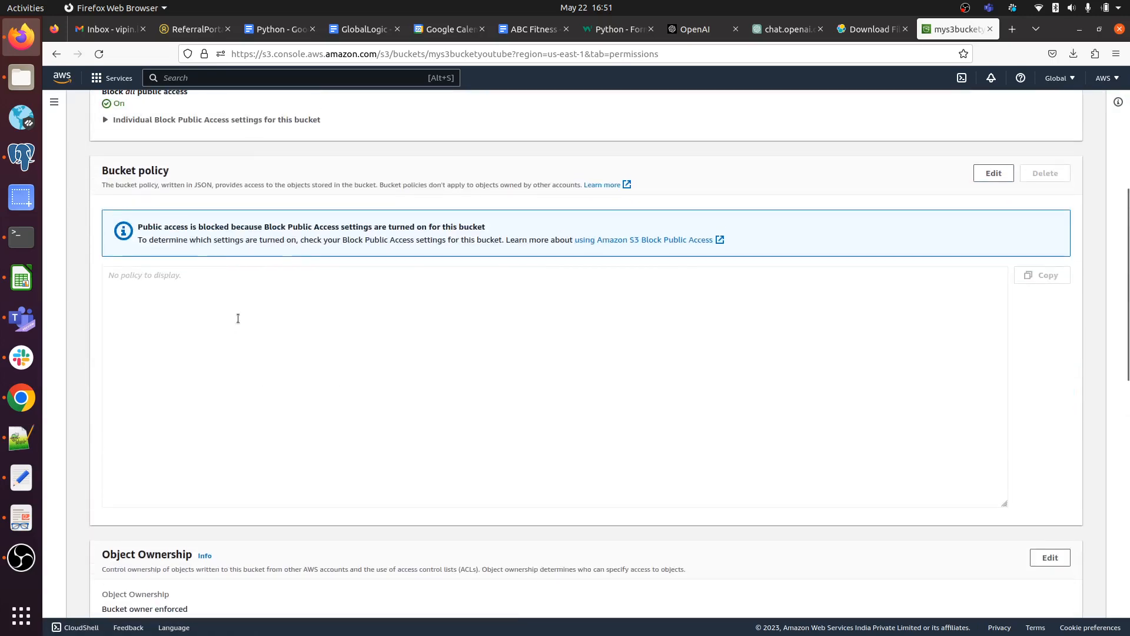
click(237, 317)
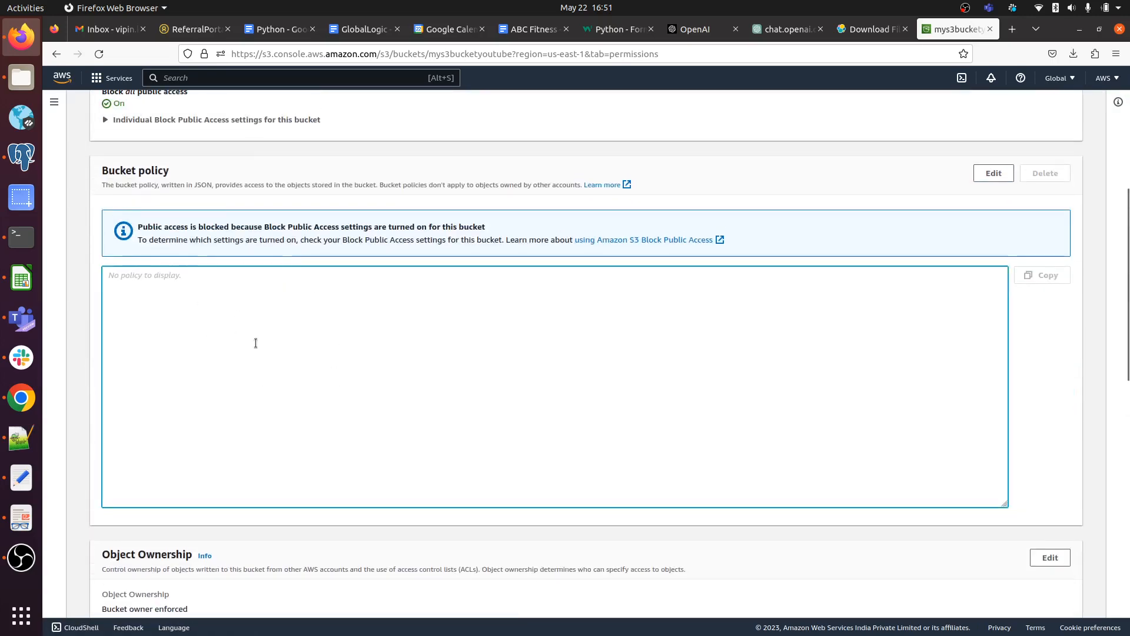
scroll(256, 346, down, 6)
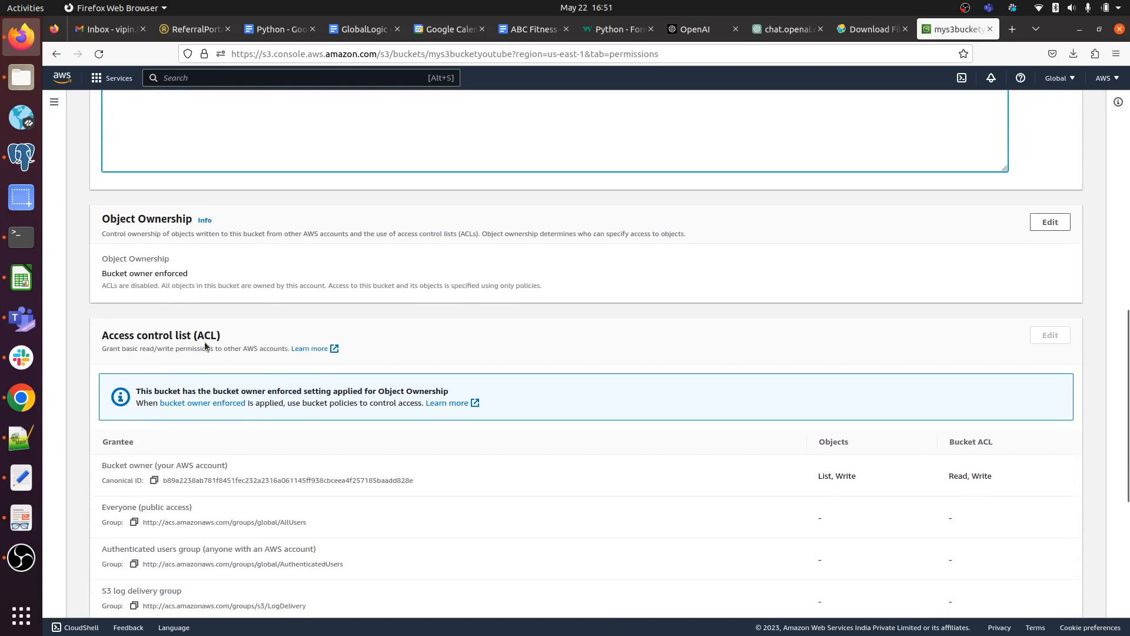
scroll(206, 346, down, 4)
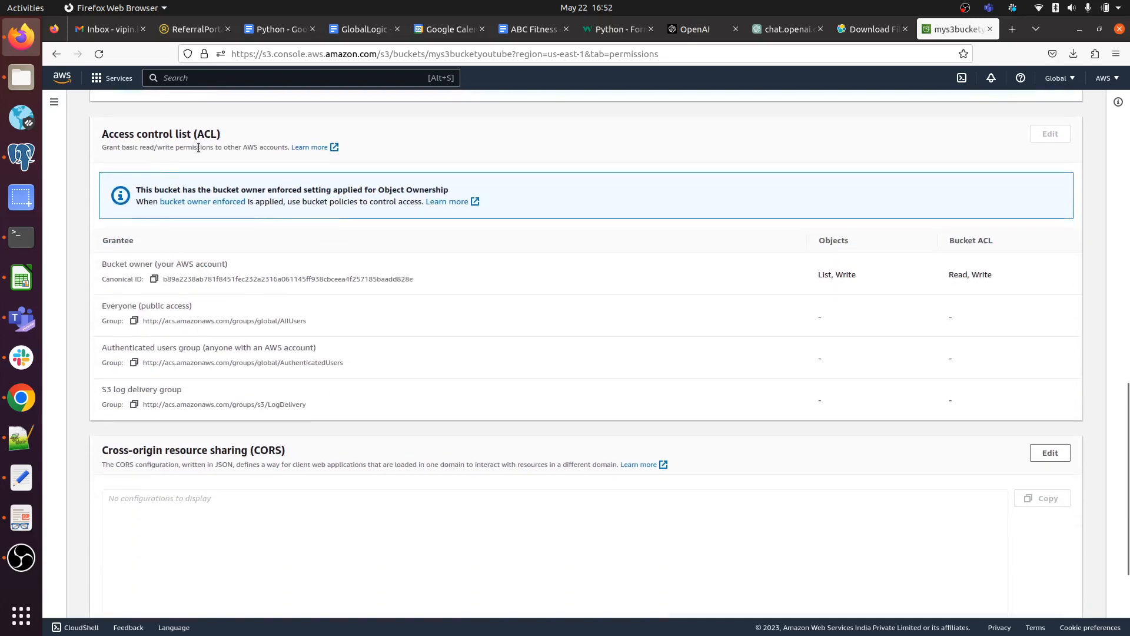
scroll(295, 322, down, 3)
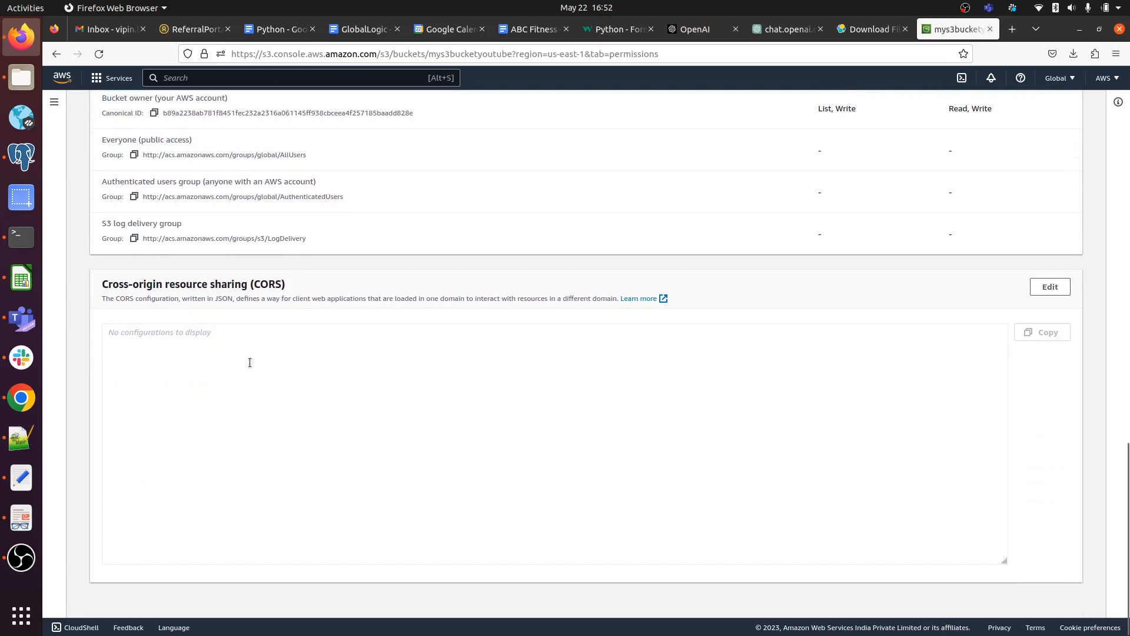
click(230, 348)
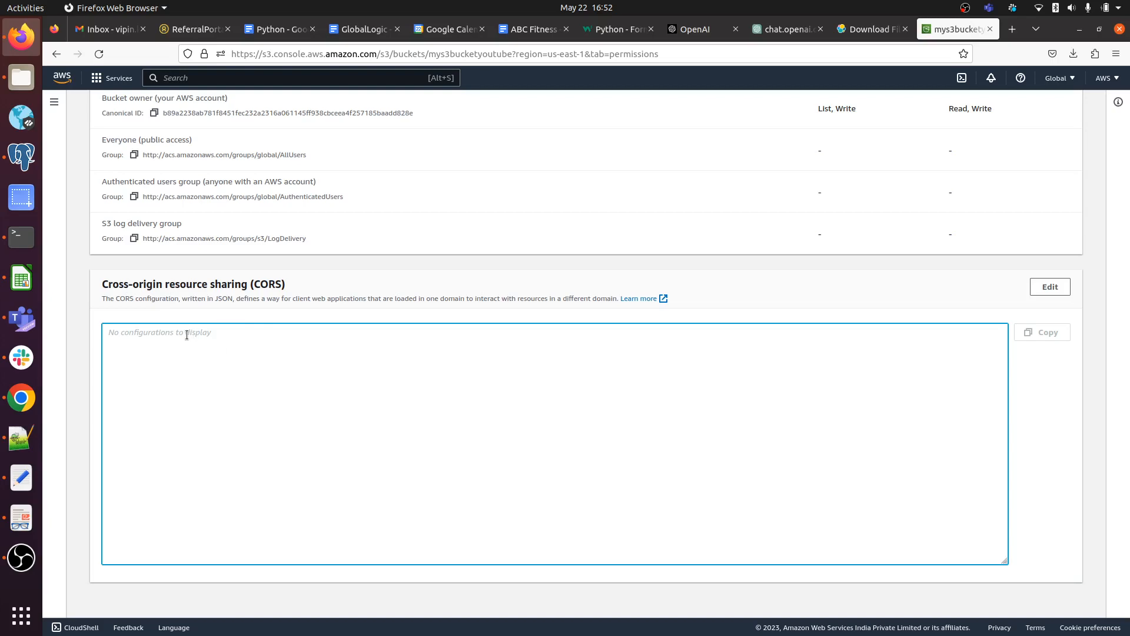
scroll(187, 334, up, 15)
scroll(186, 335, up, 1)
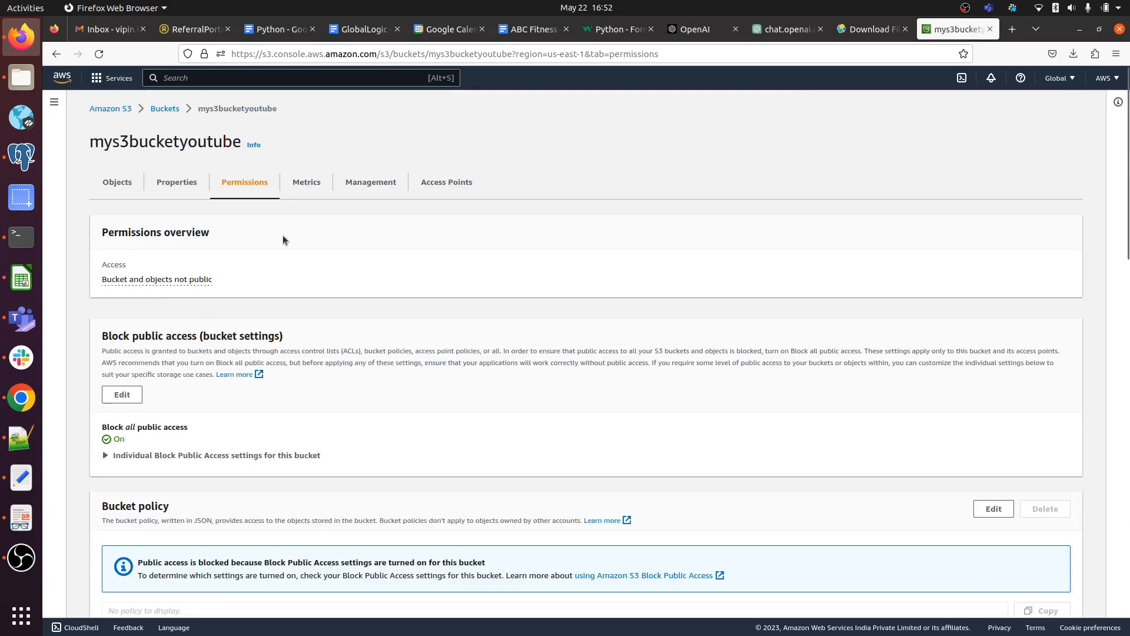
- Start a new lifecycle rule for mys3bucketyoutube and name it mys3lifecycle
click(365, 181)
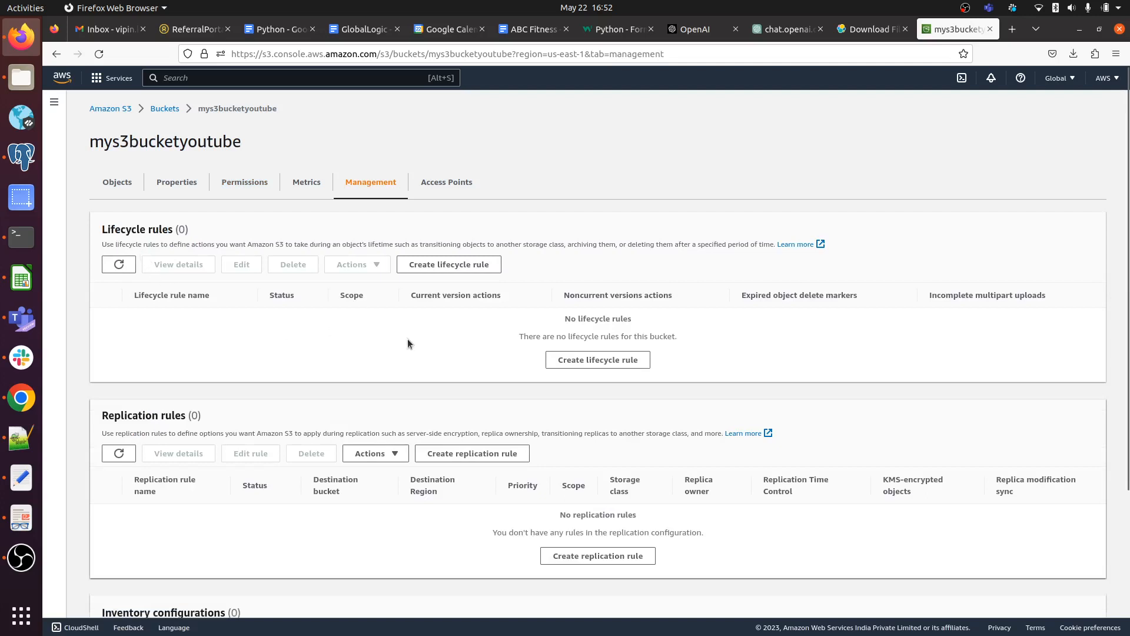
click(581, 363)
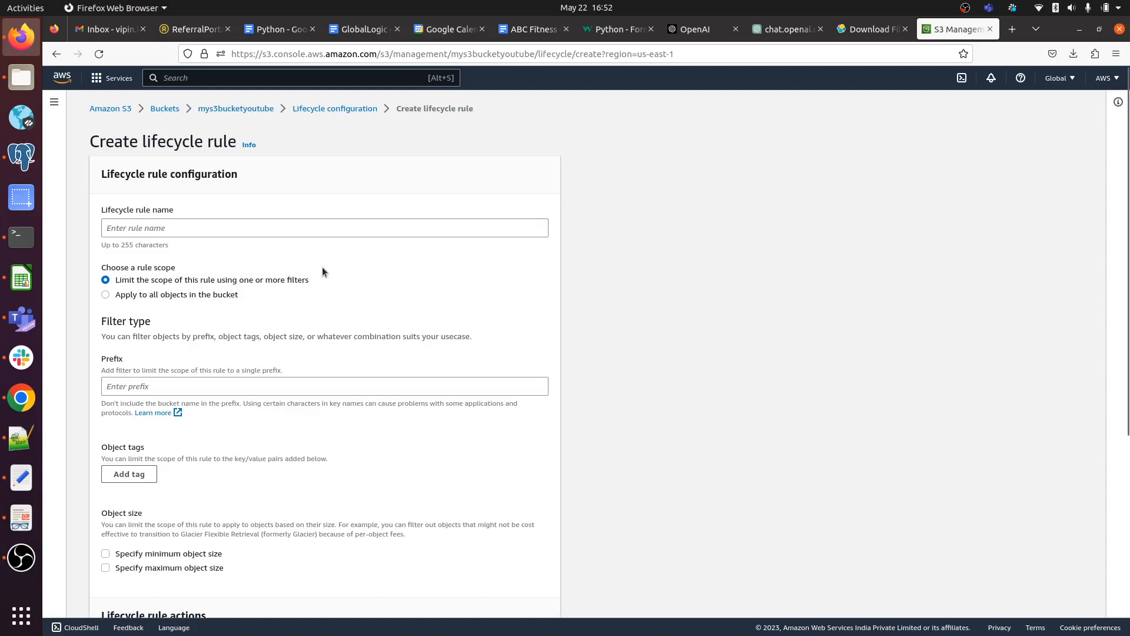
click(226, 228)
text(mys)
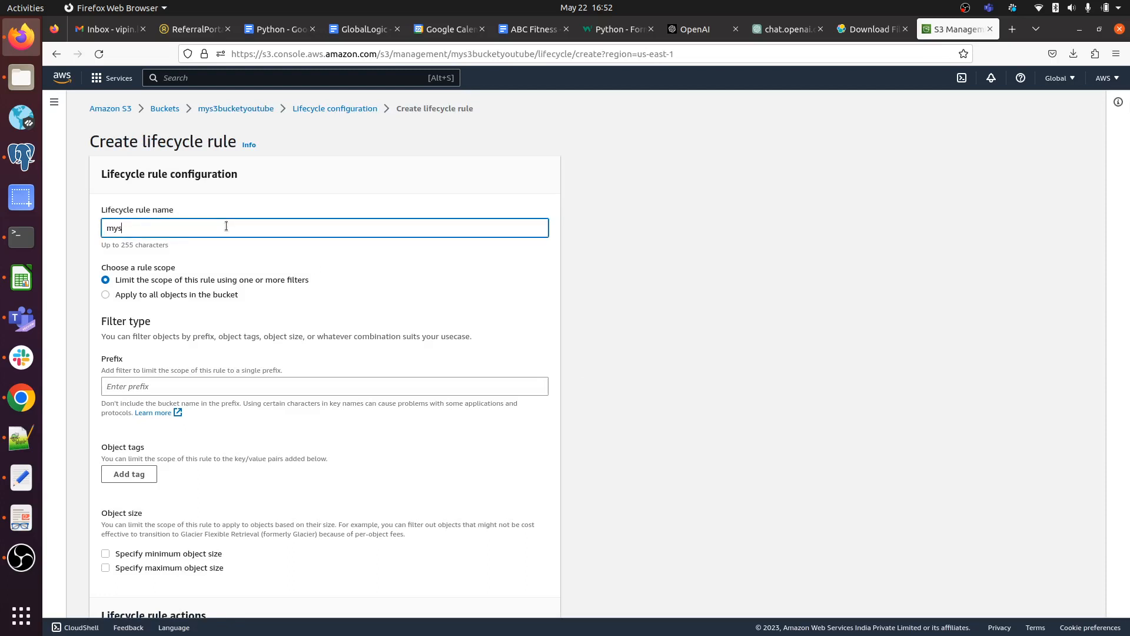
text(3lifecycle)
- Set the rule scope to all objects in the bucket and acknowledge that it applies to all of them
scroll(226, 225, down, 3)
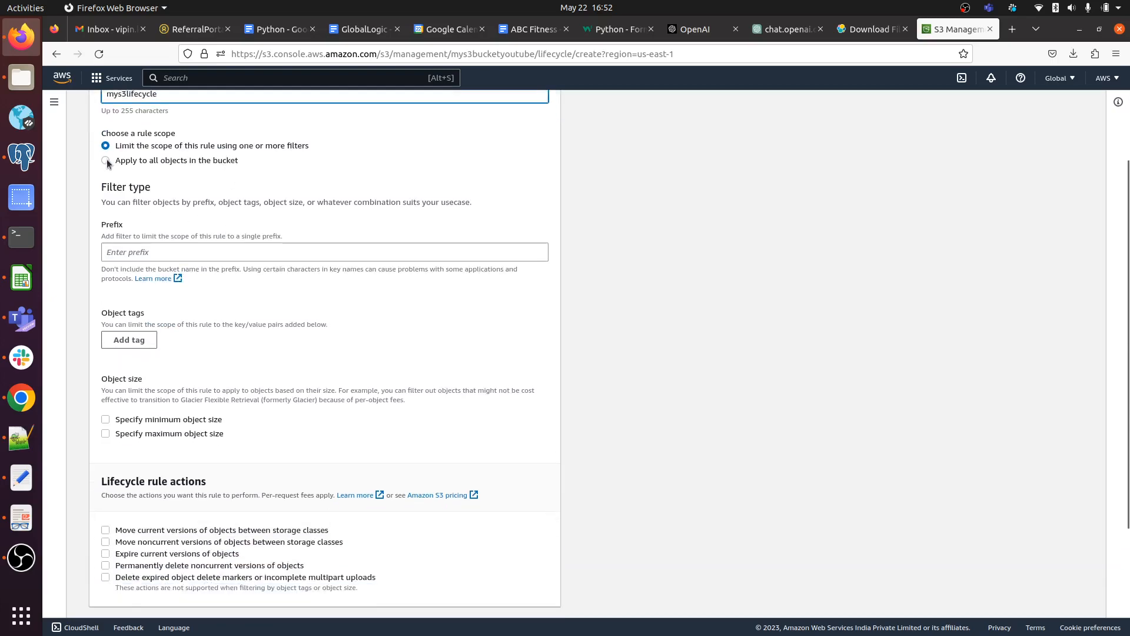
click(106, 161)
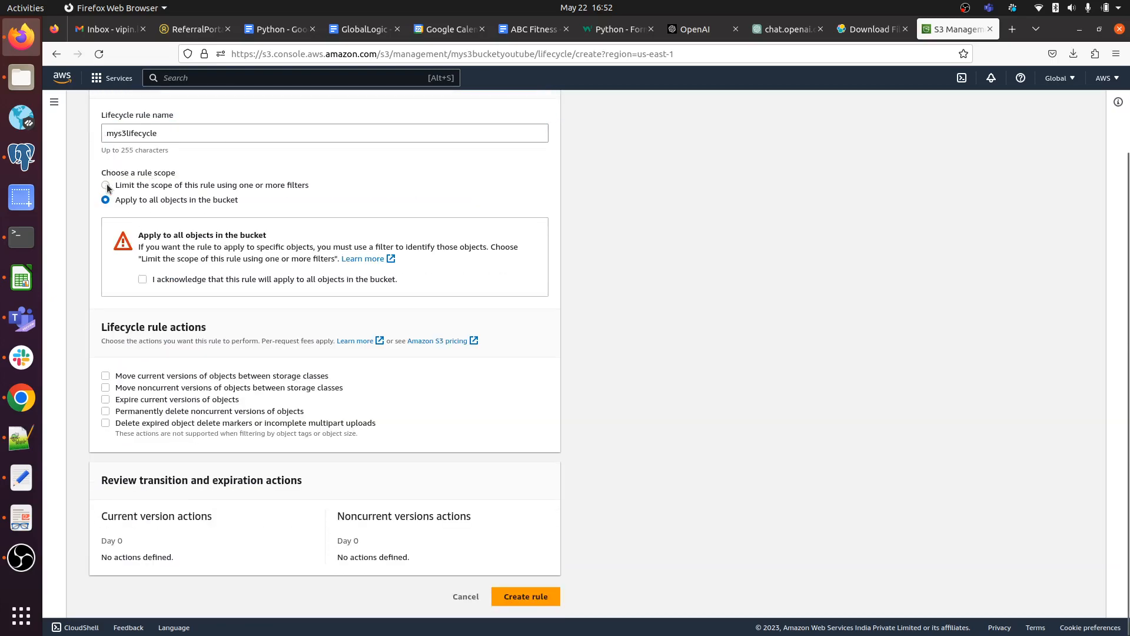
click(106, 186)
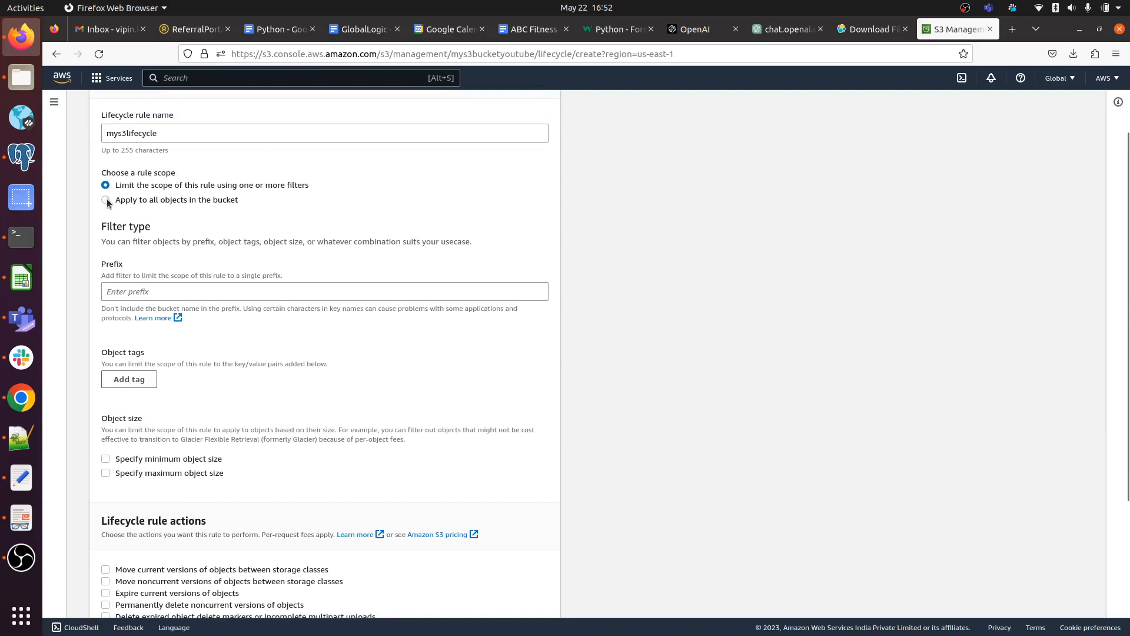
click(106, 200)
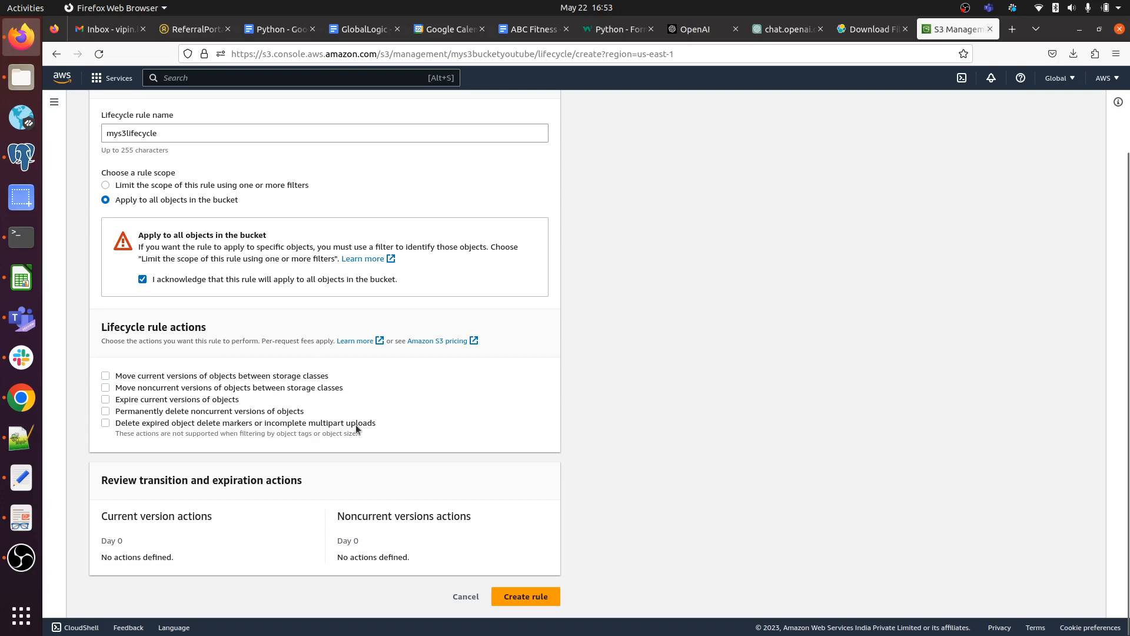
- Set the rule to permanently delete noncurrent object versions after 60 days, retaining 90 newer versions, and create the rule
click(106, 411)
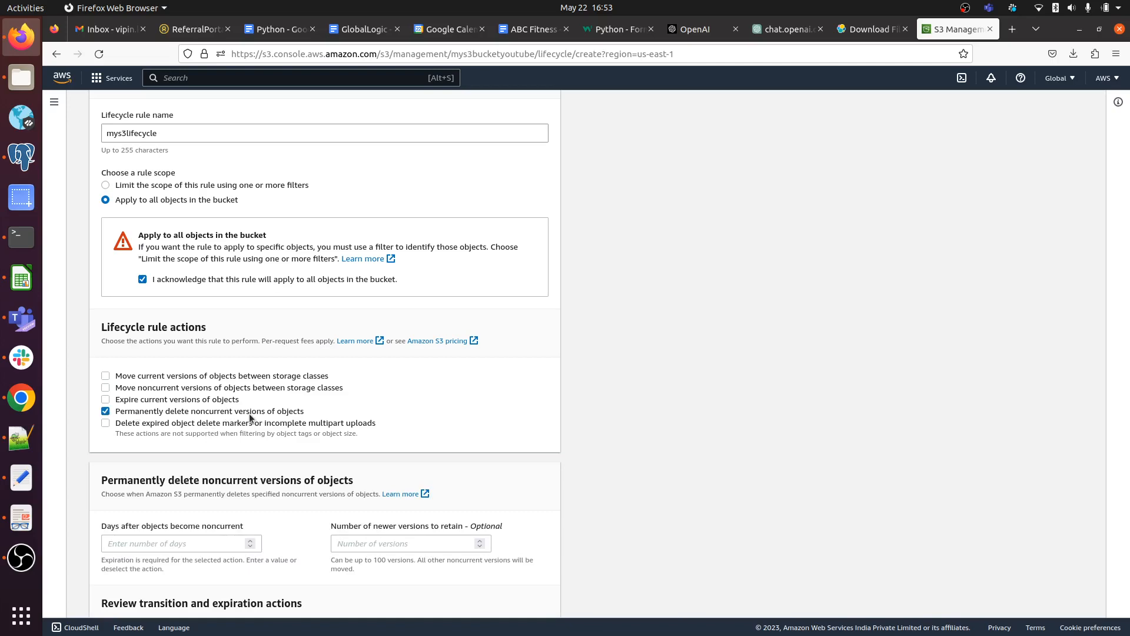
scroll(249, 415, down, 3)
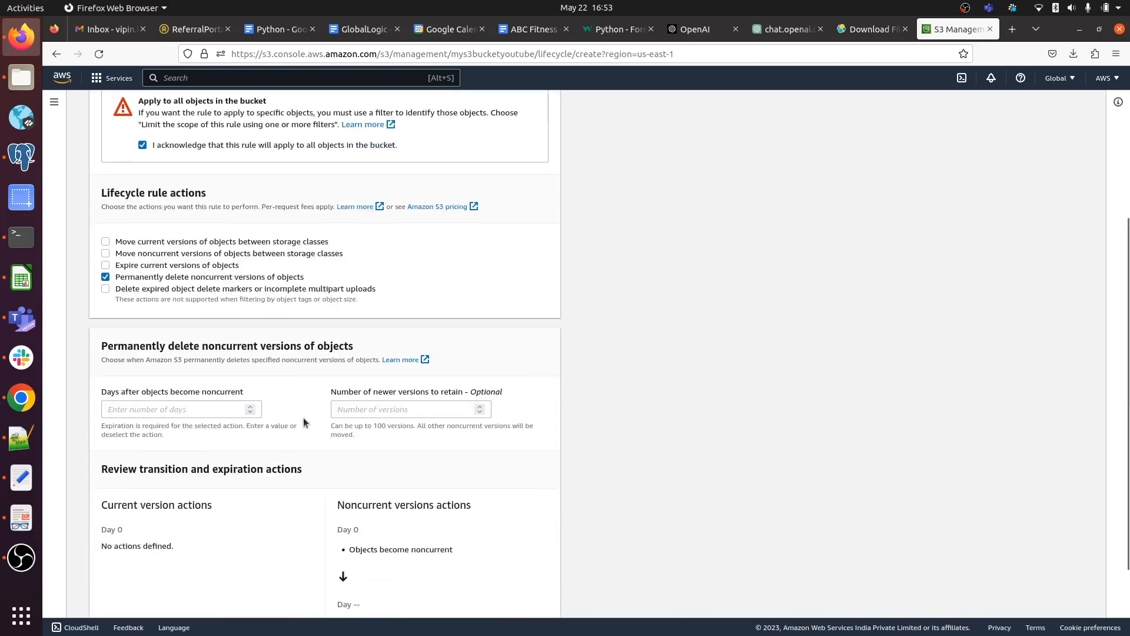
click(193, 408)
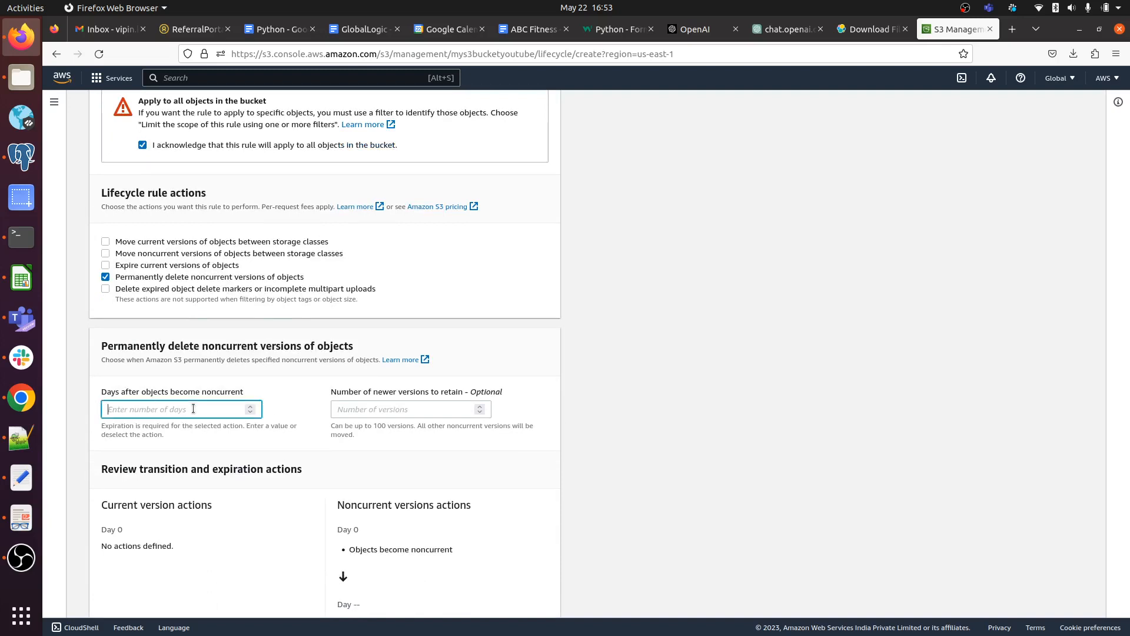
text(60)
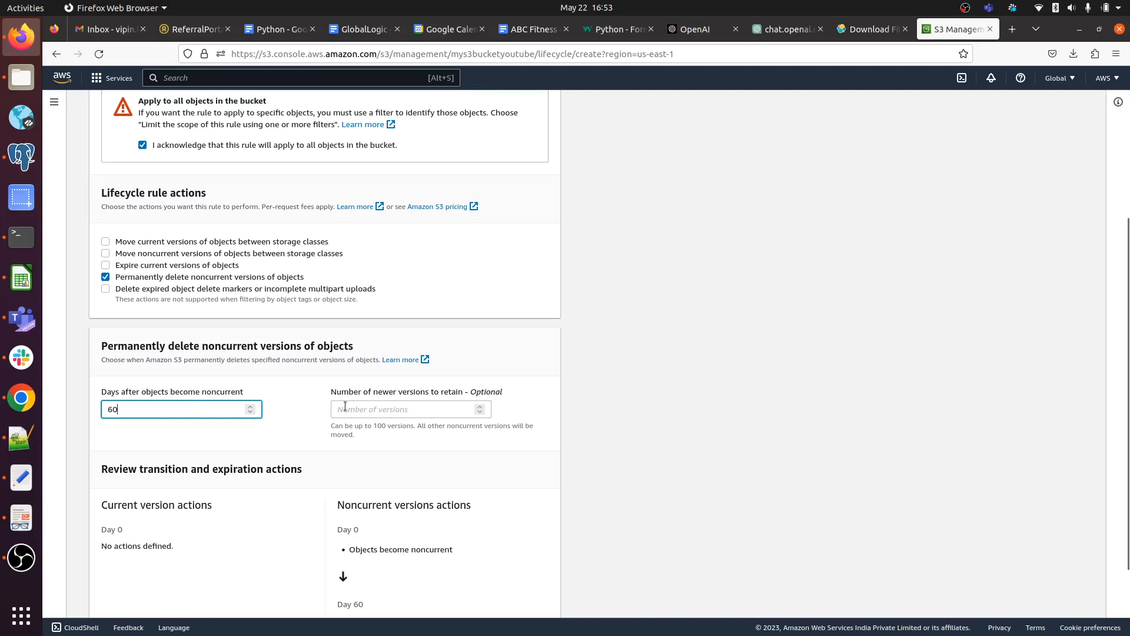
click(346, 407)
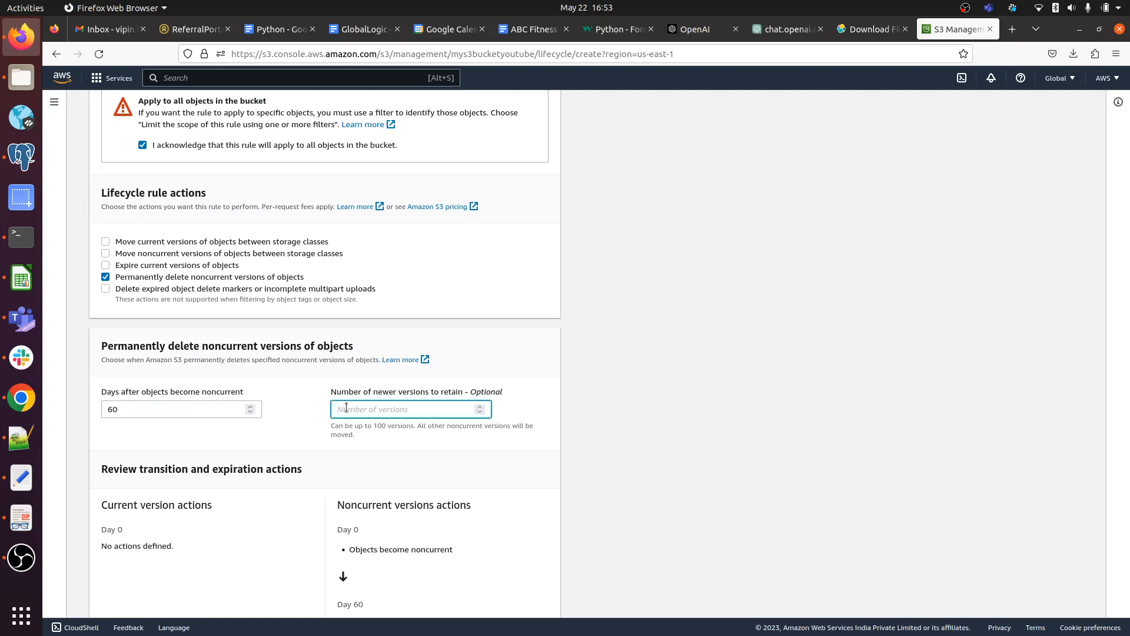
text(90)
click(492, 450)
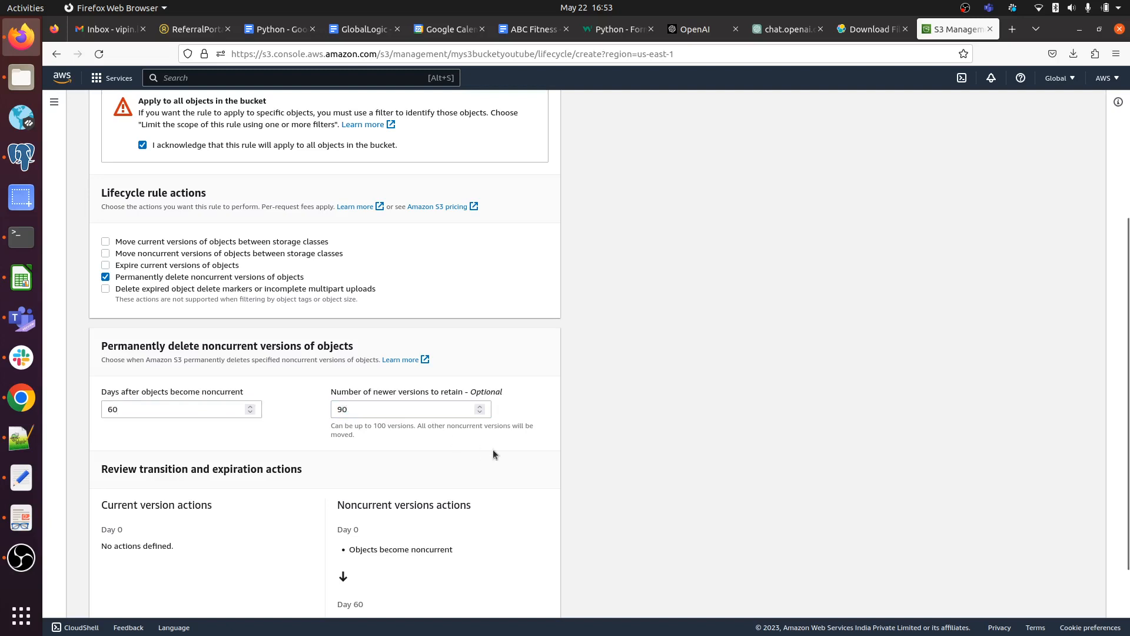
scroll(493, 449, down, 3)
click(514, 596)
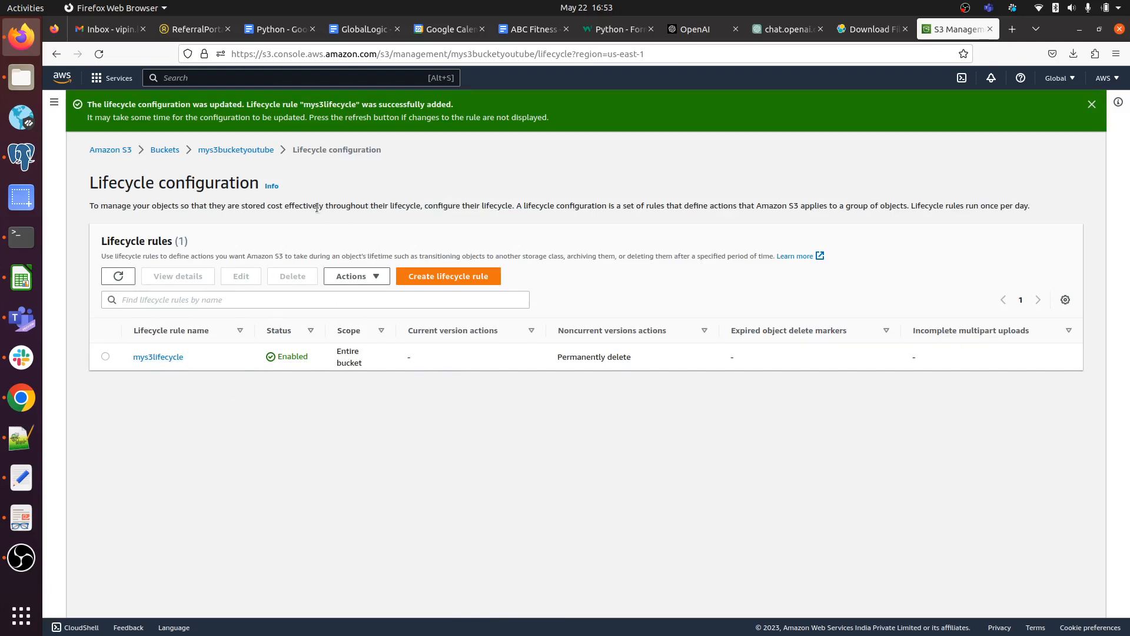
- Return to mys3bucketyoutube and review its lifecycle rules, replication rules and inventory configurations
click(228, 150)
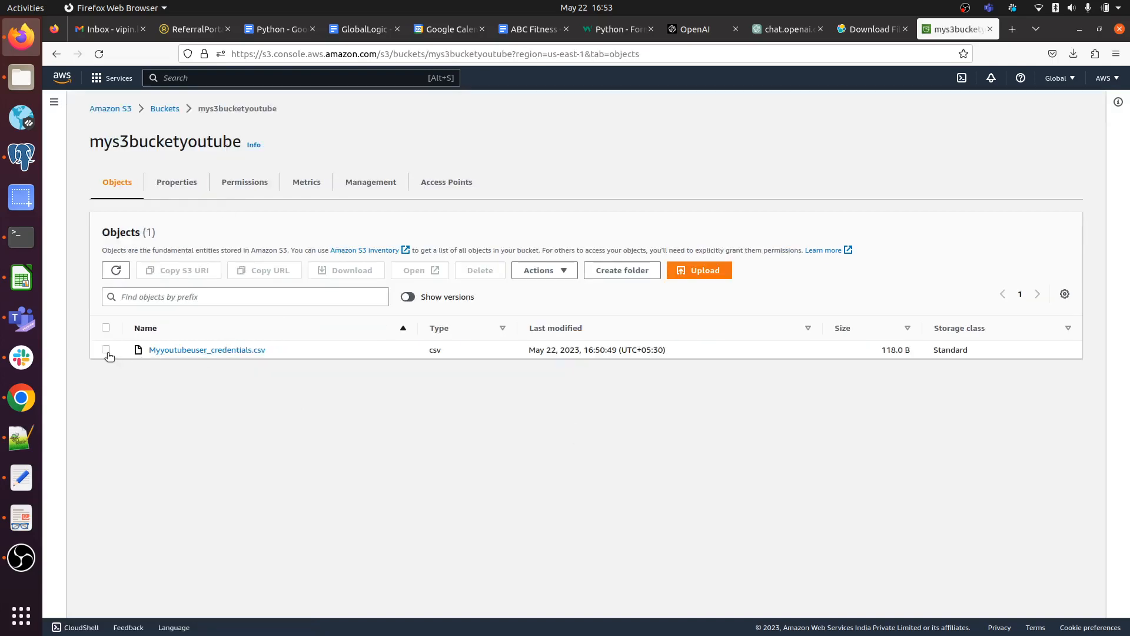
click(354, 182)
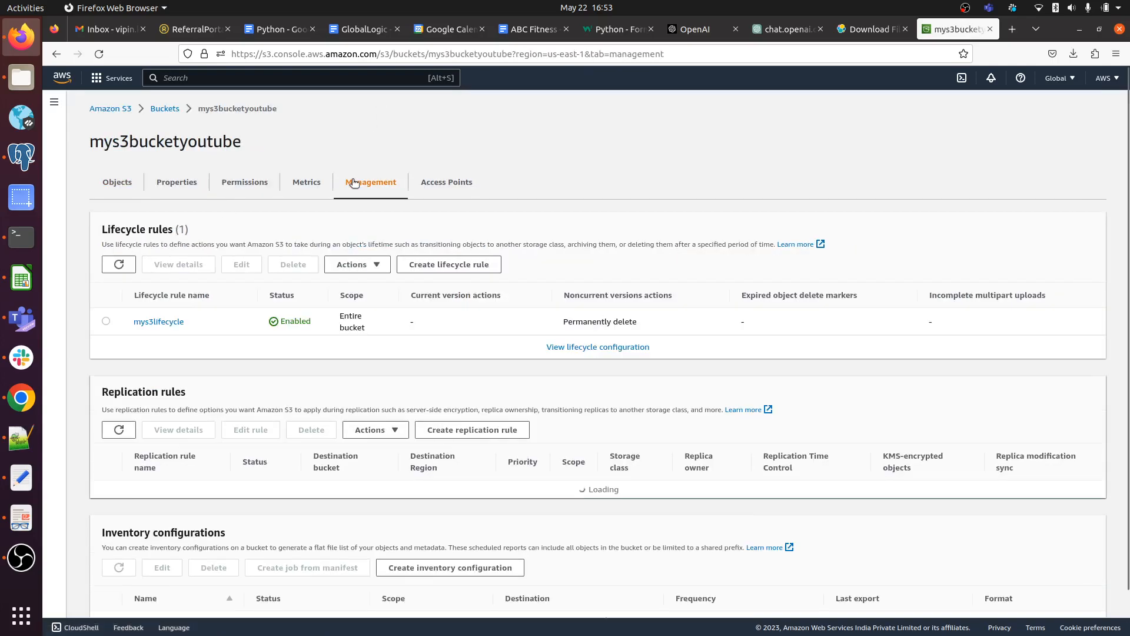
scroll(284, 436, down, 2)
scroll(285, 437, up, 2)
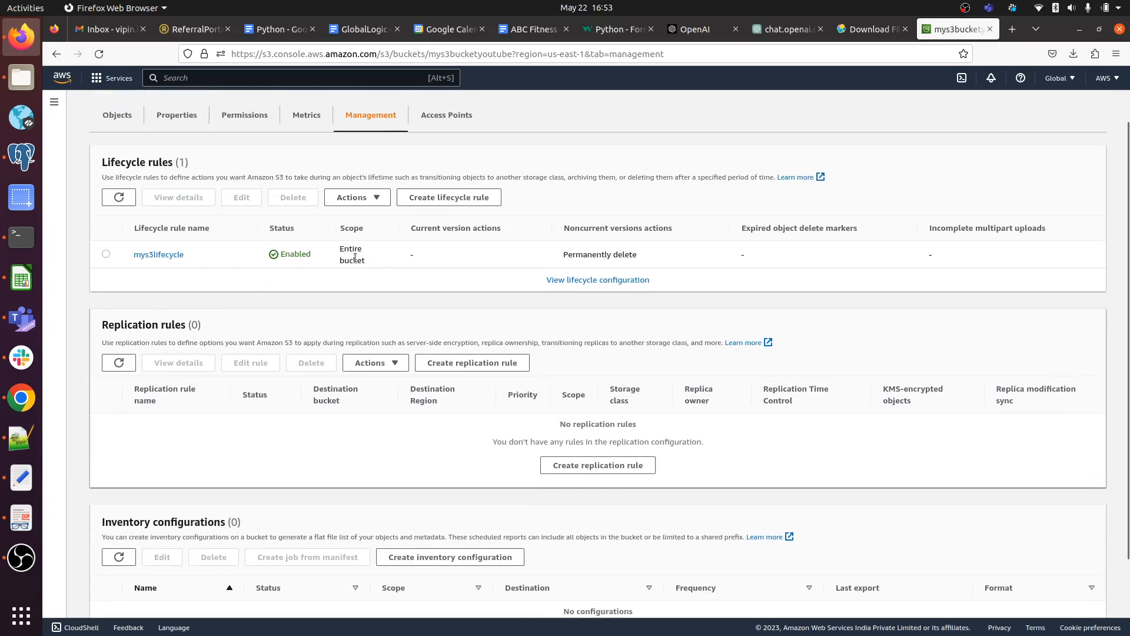
scroll(355, 259, down, 2)
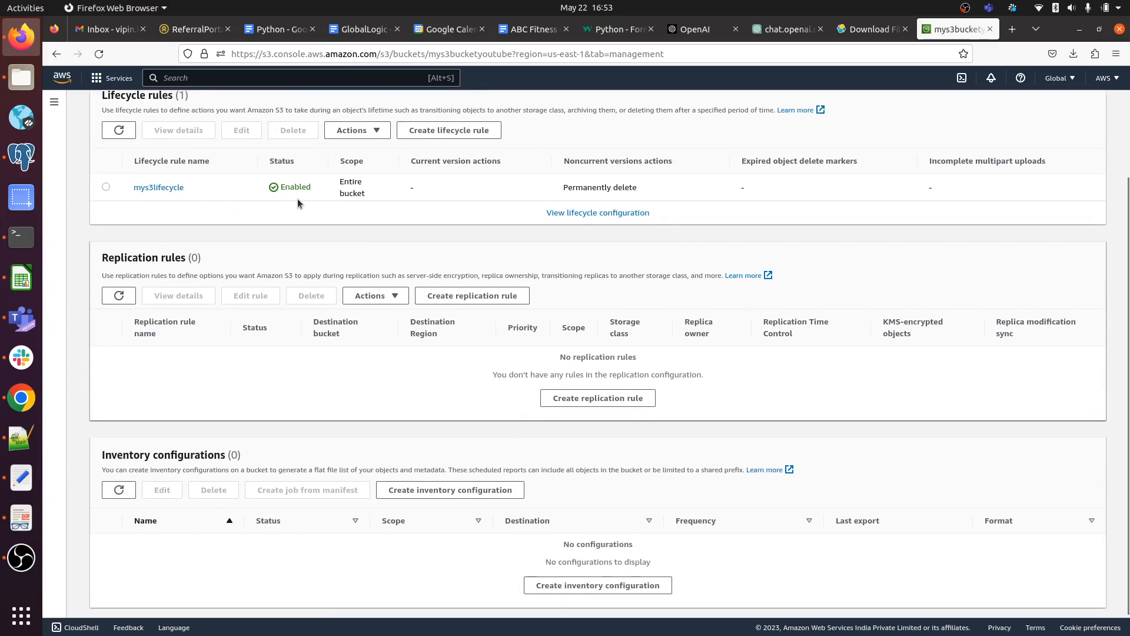
scroll(383, 187, down, 1)
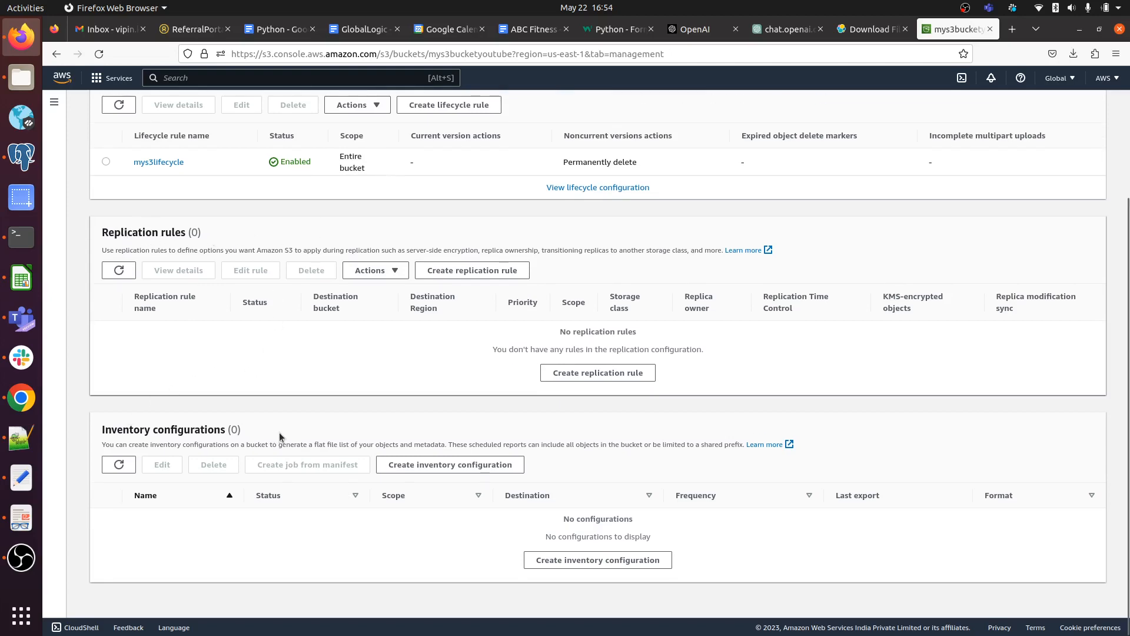
scroll(279, 436, up, 3)
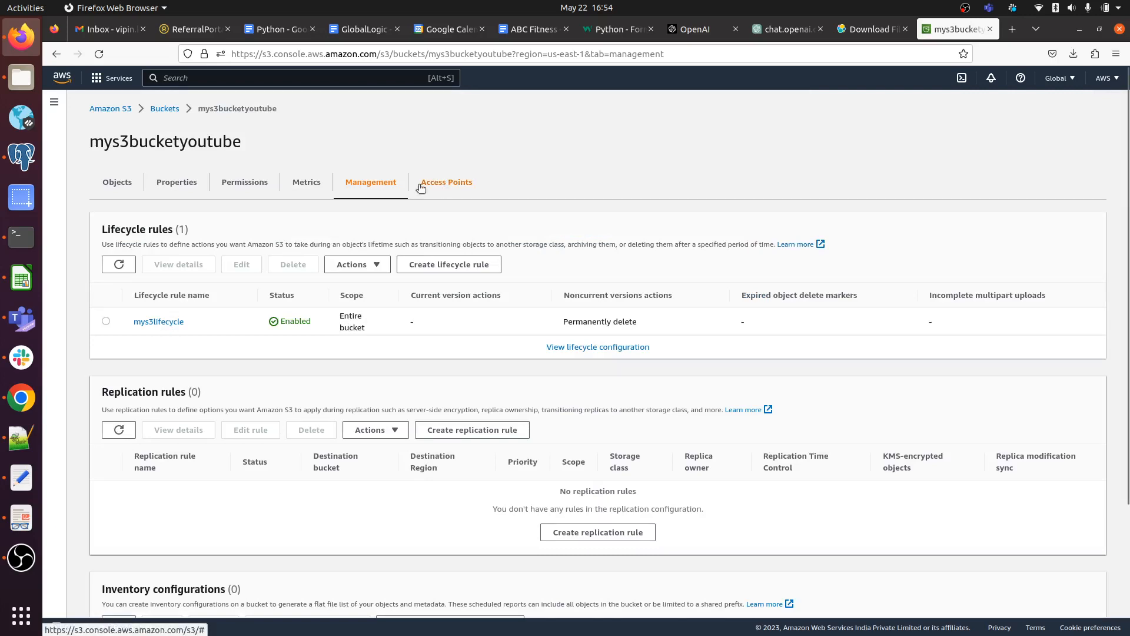
- Look through the bucket's access points and metrics, including storage class analysis and replication metrics, and return to its permissions
click(309, 183)
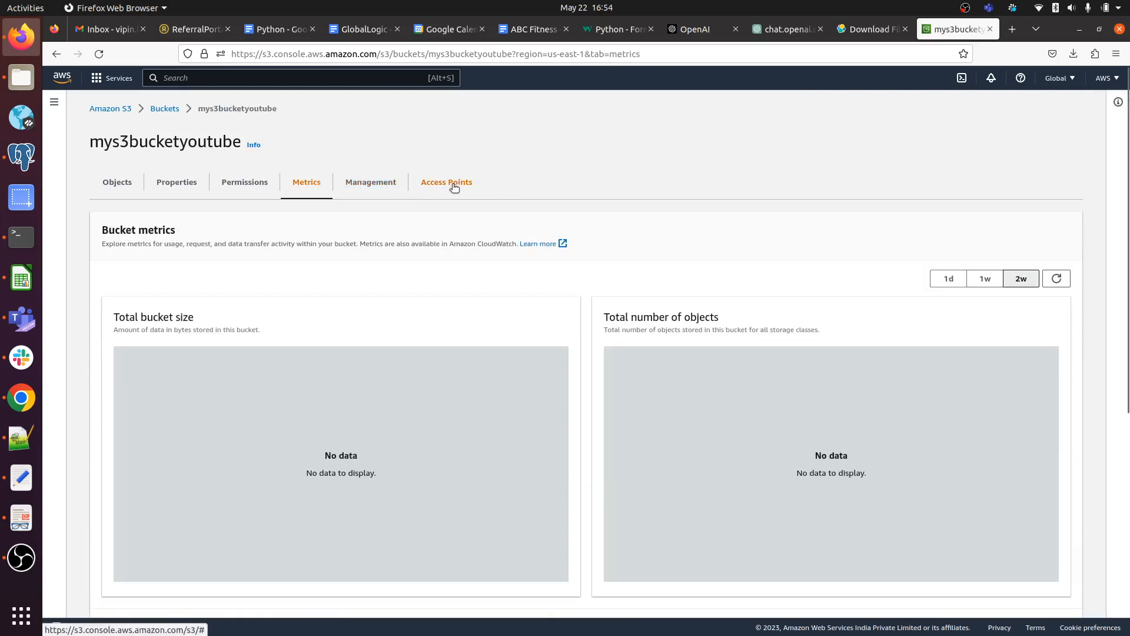
click(452, 184)
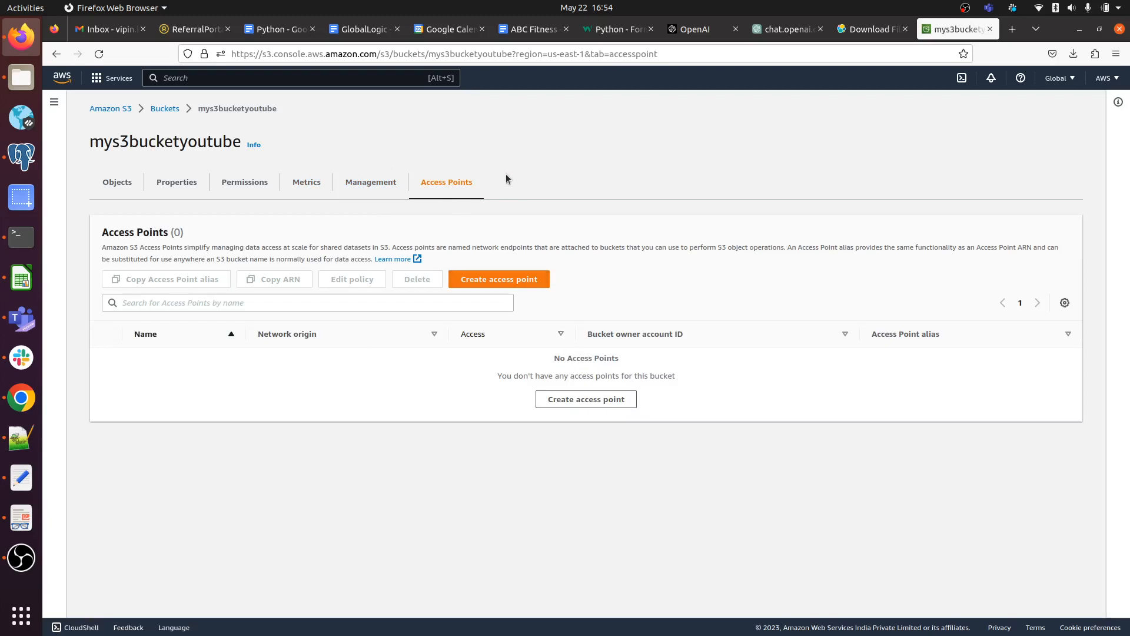
click(365, 185)
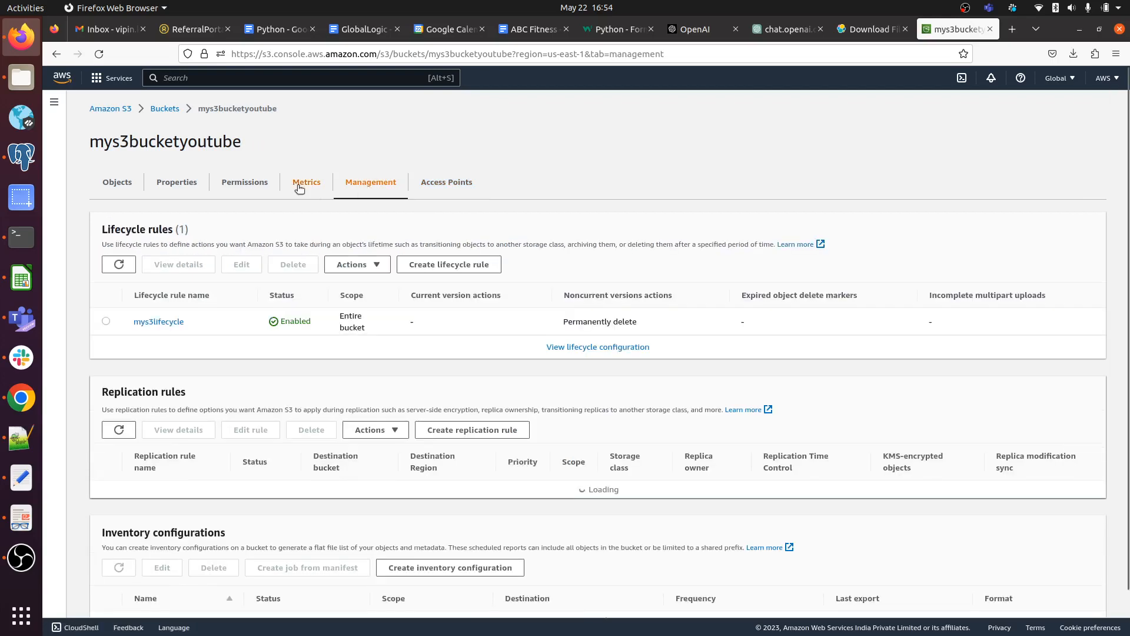
click(298, 184)
scroll(303, 317, down, 5)
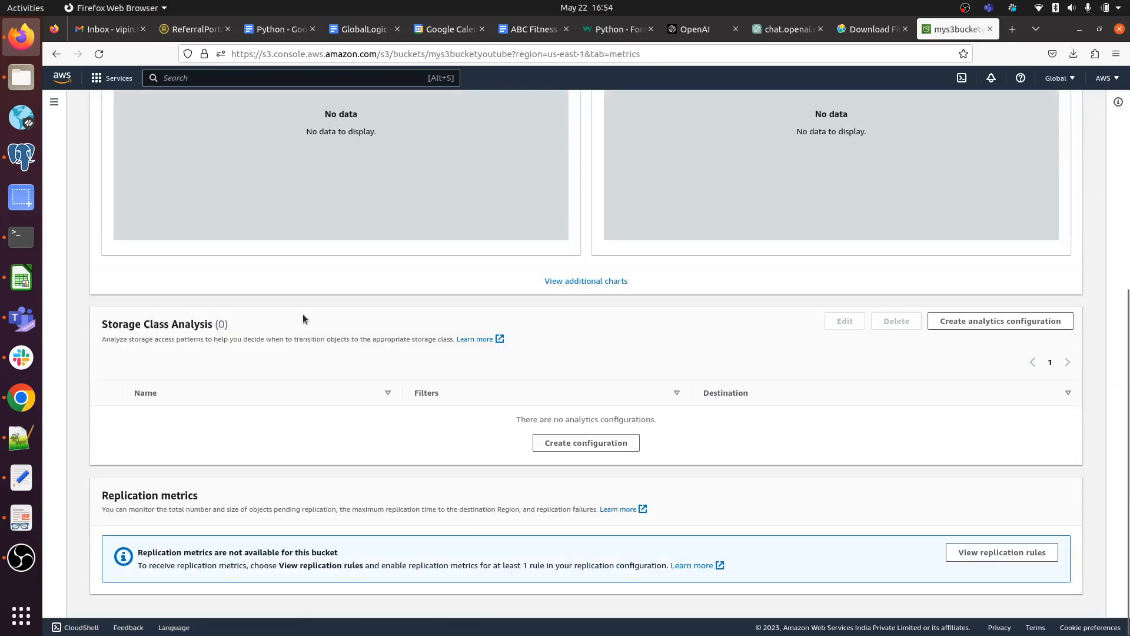
scroll(303, 318, up, 5)
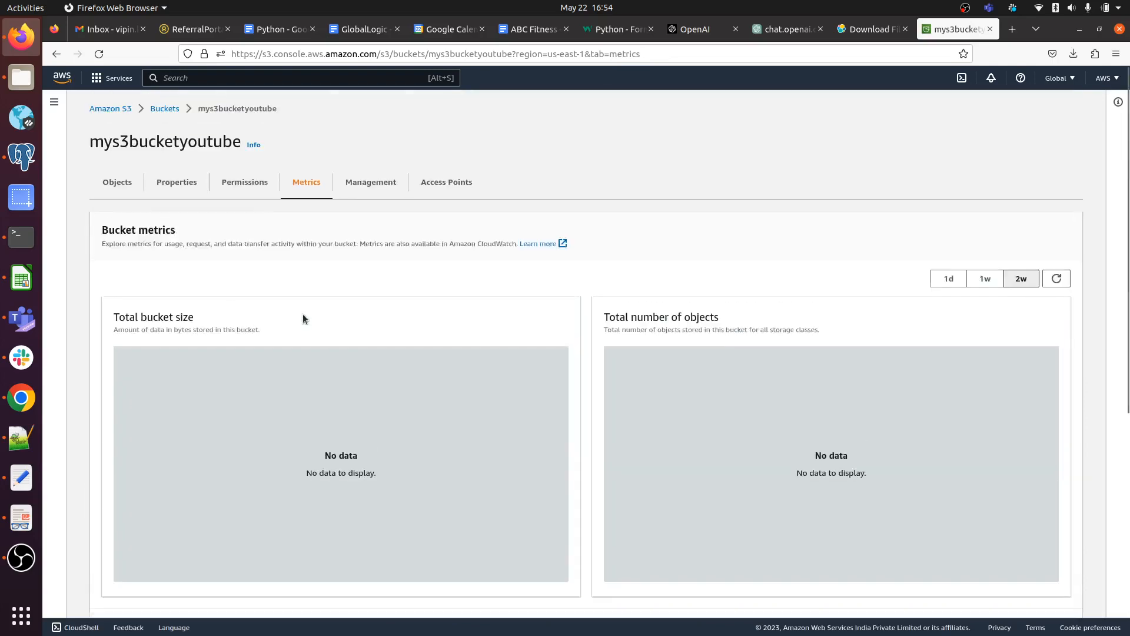
click(253, 185)
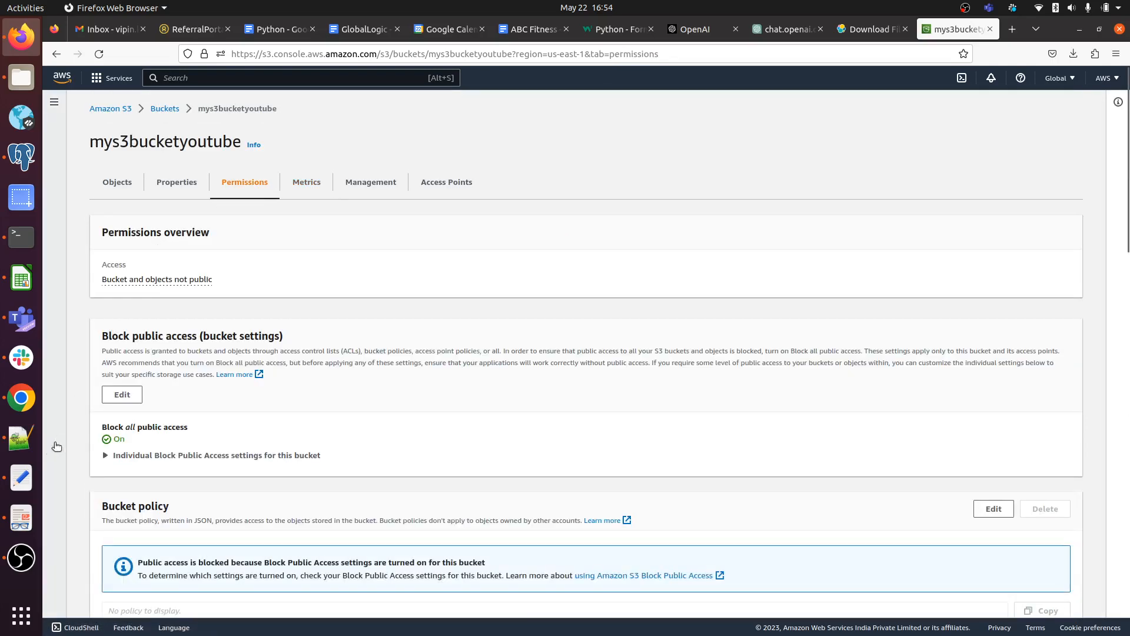
- Switch to AWS S3.pdf in Document Viewer, review the Transfer Acceleration topic on page 5, and return to the bucket's permissions in Firefox
click(21, 517)
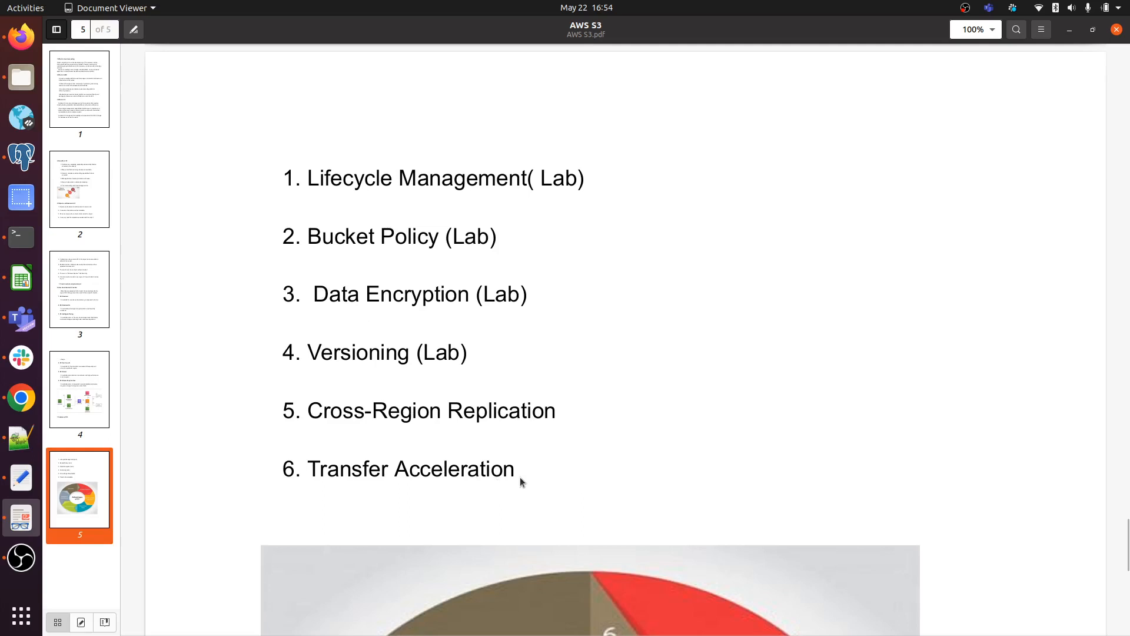
drag(524, 471, 310, 470)
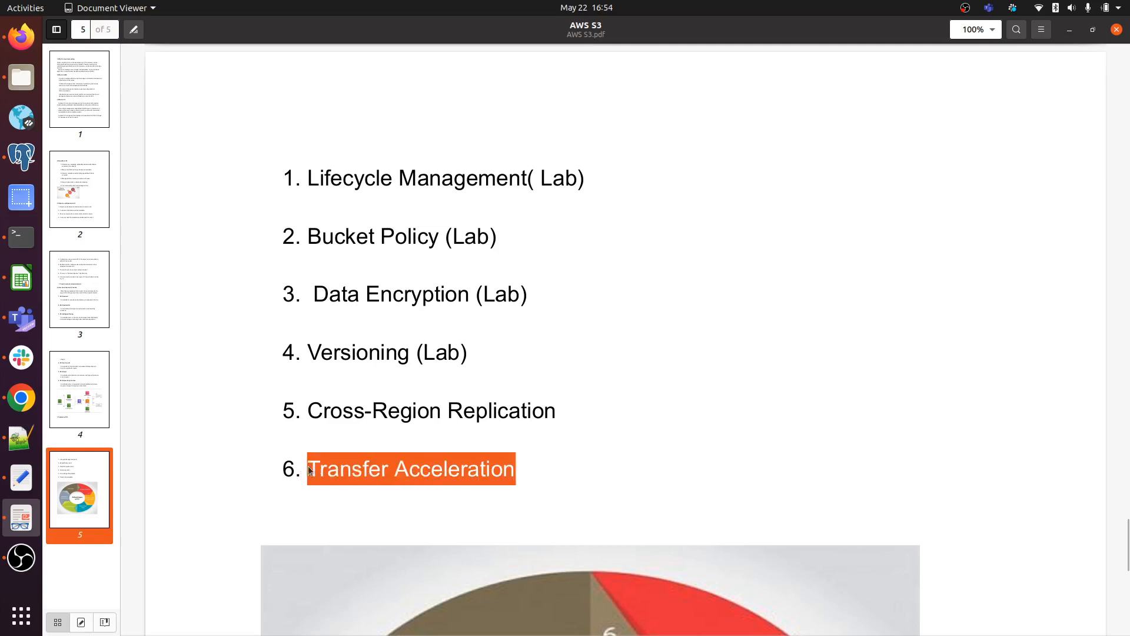
click(534, 463)
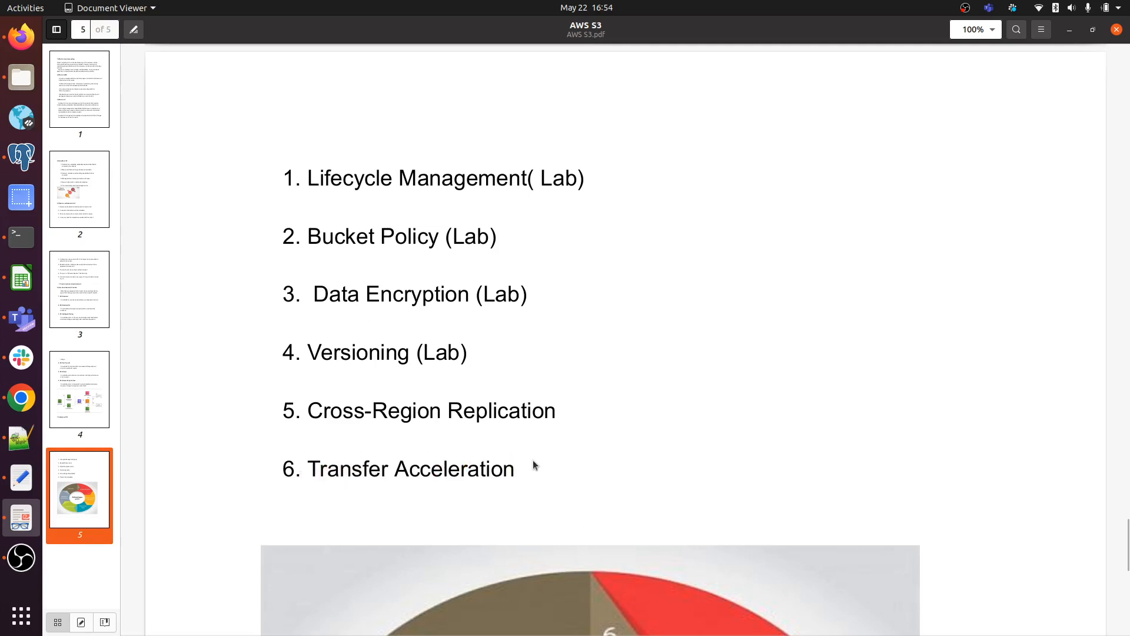
drag(516, 469, 300, 464)
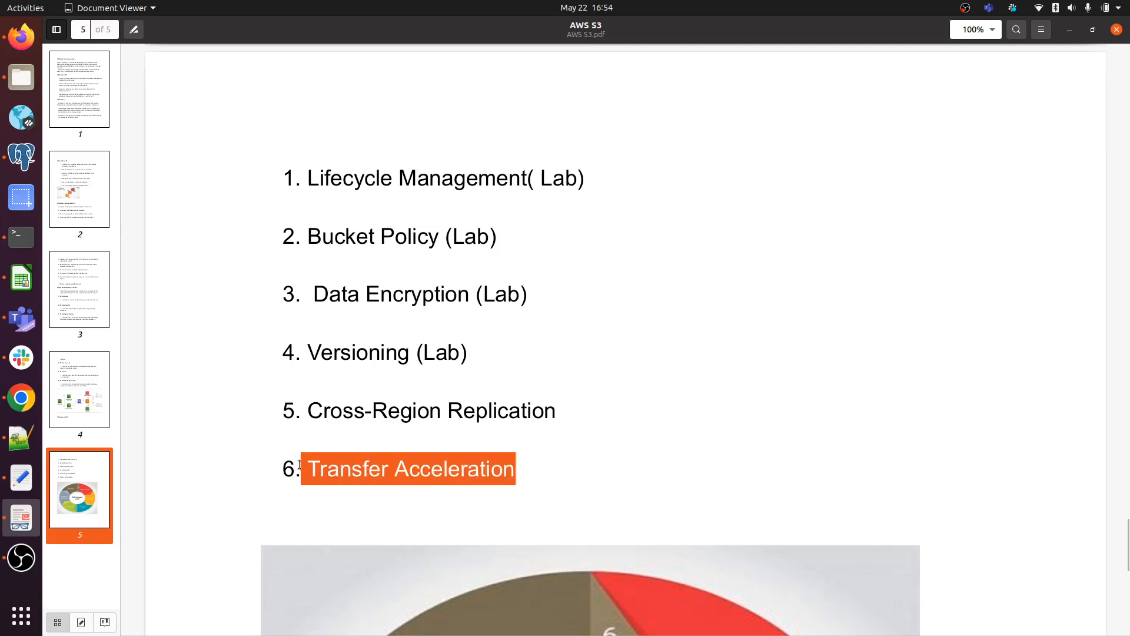
click(383, 434)
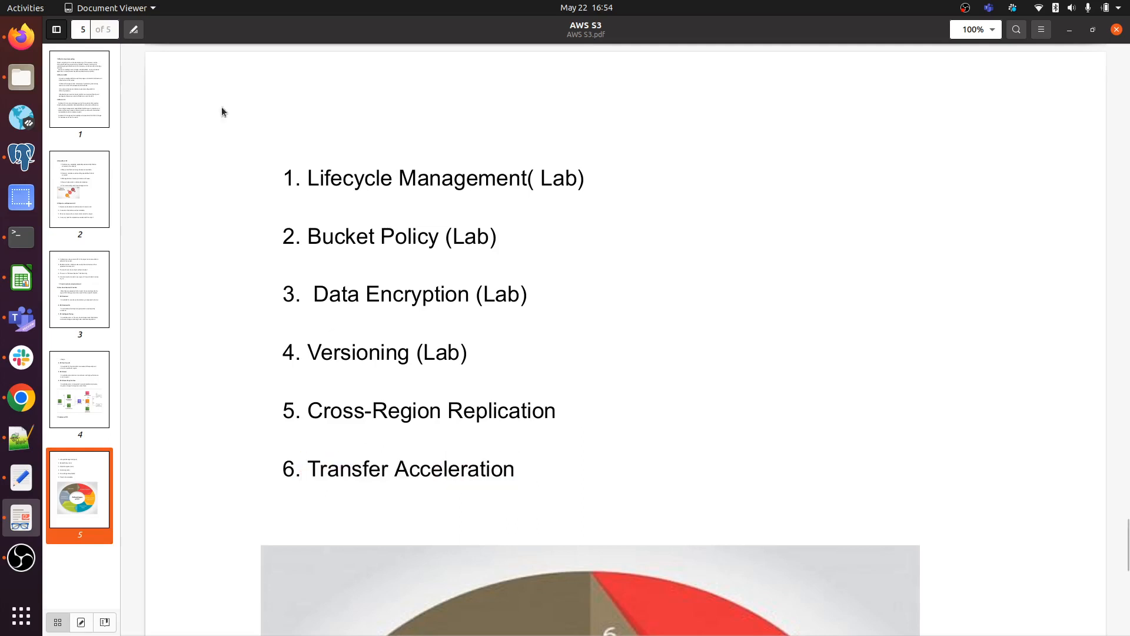
click(21, 36)
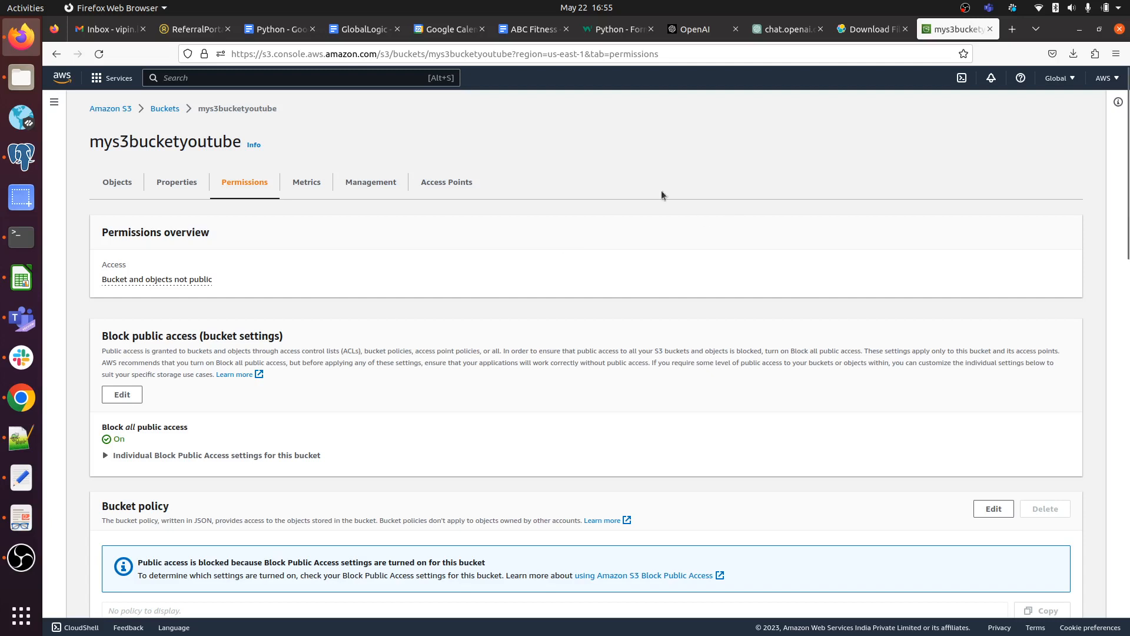
click(964, 9)
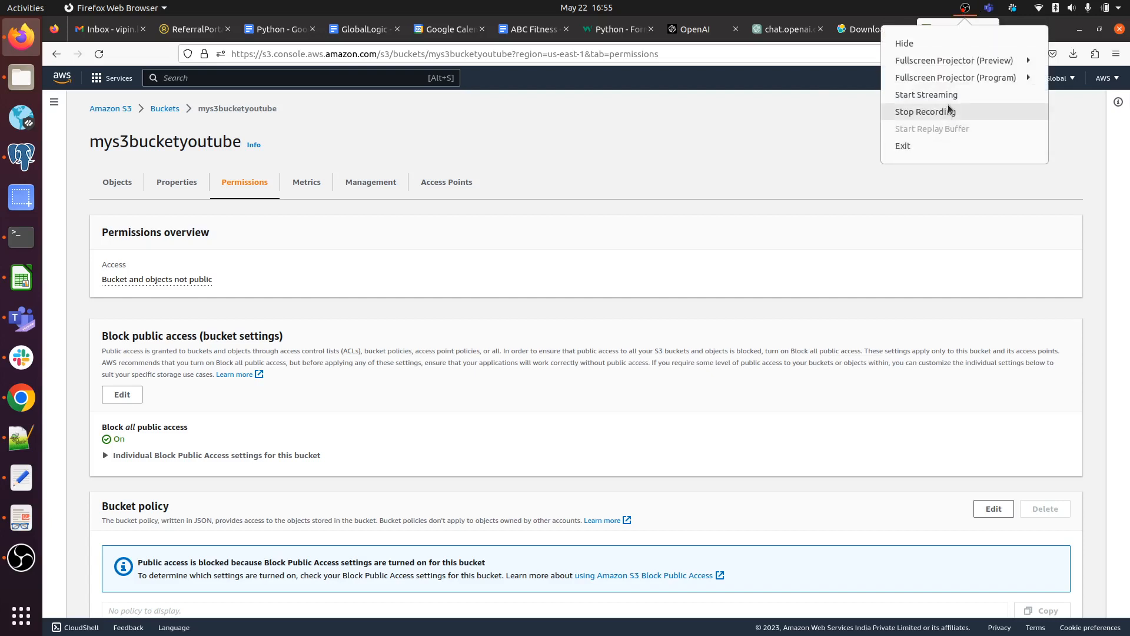